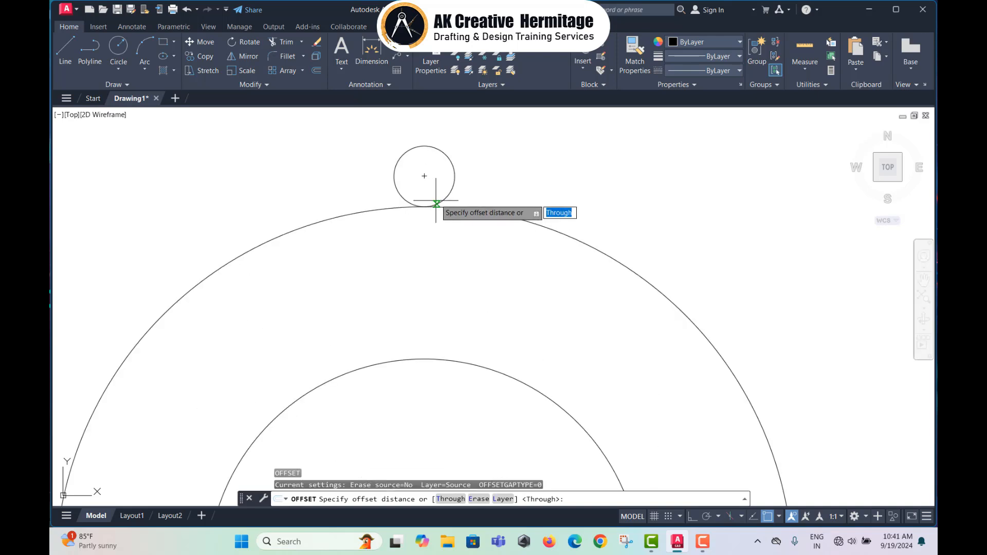
Step: Offset the small circle above the large circle inward to form a smaller concentric circle
left_click(425, 164)
left_click(425, 146)
left_click(429, 161)
scroll(515, 176, "down", 6)
scroll(551, 192, "up", 4)
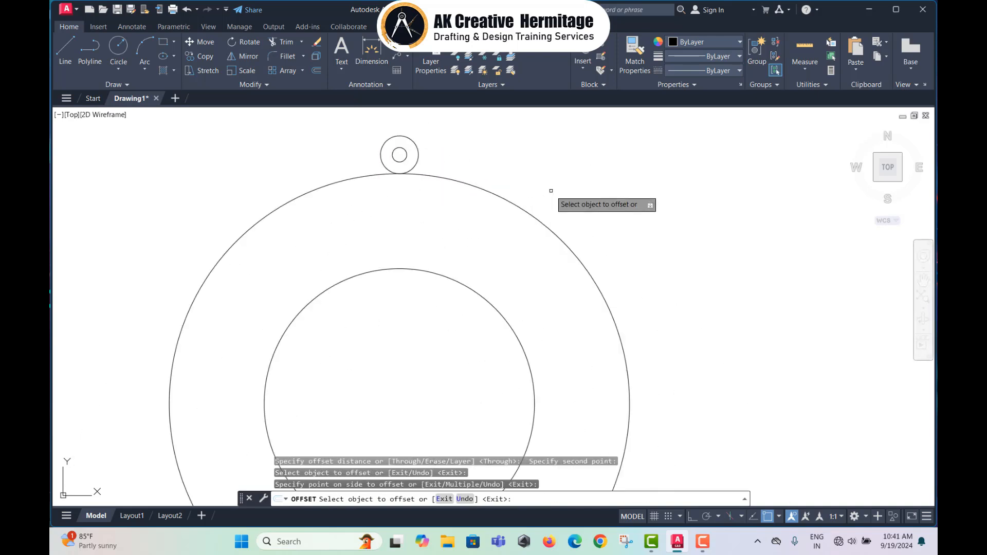
key("Escape")
key("Escape")
key("Escape")
Step: Draw a left-bulging three-point arc from the top of the inner large circle to the top of the outer large circle
scroll(538, 192, "down", 4)
type("a")
key("Return")
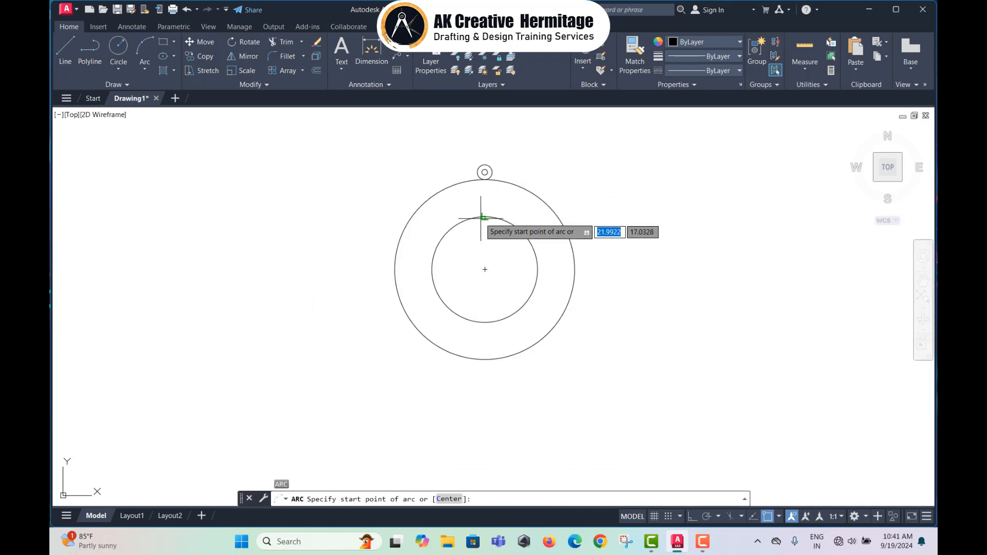
left_click(476, 216)
left_click(470, 196)
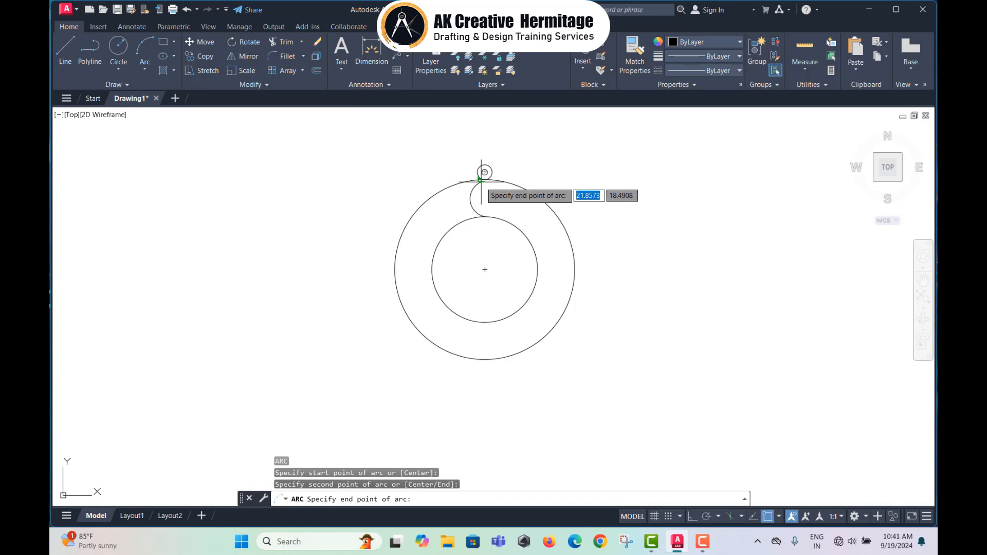
left_click(484, 179)
Step: Mirror the arc about the vertical axis through the circles' tops, keeping the original, to form a closed petal
type("mi")
key("Return")
left_click(471, 201)
key("Return")
left_click(484, 179)
left_click(489, 208)
key("Return")
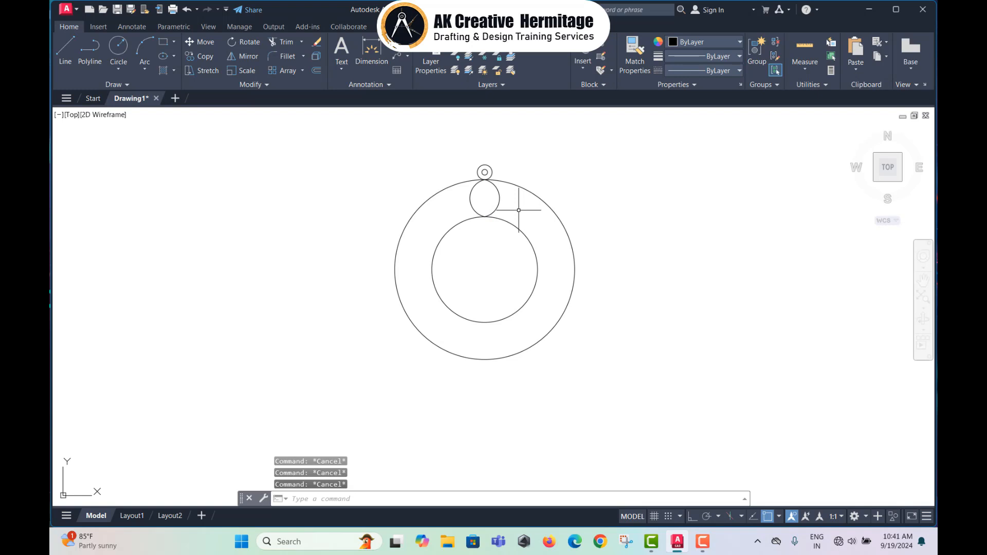
Step: Polar-array the two petal arcs around the centre of the large circles with 12 items over 360 degrees
type("ar")
key("Return")
left_click(518, 211)
left_click(465, 185)
key("Return")
left_click(518, 257)
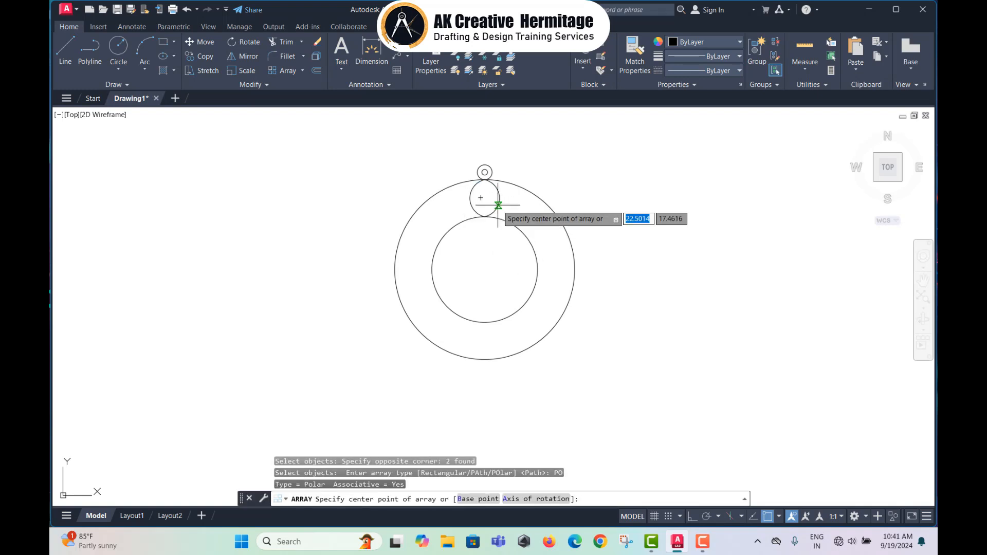
left_click(485, 269)
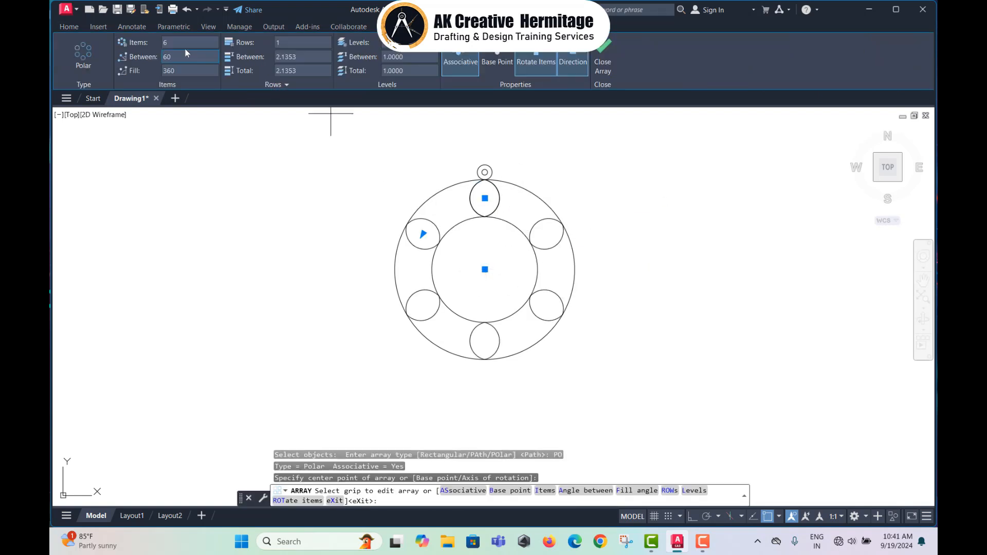
type("12")
key("Return")
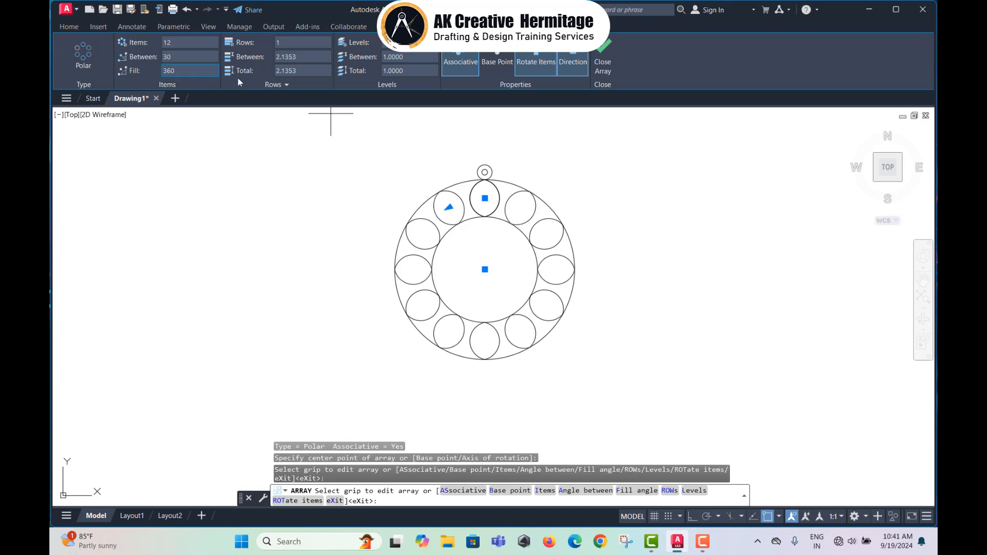
left_click(601, 62)
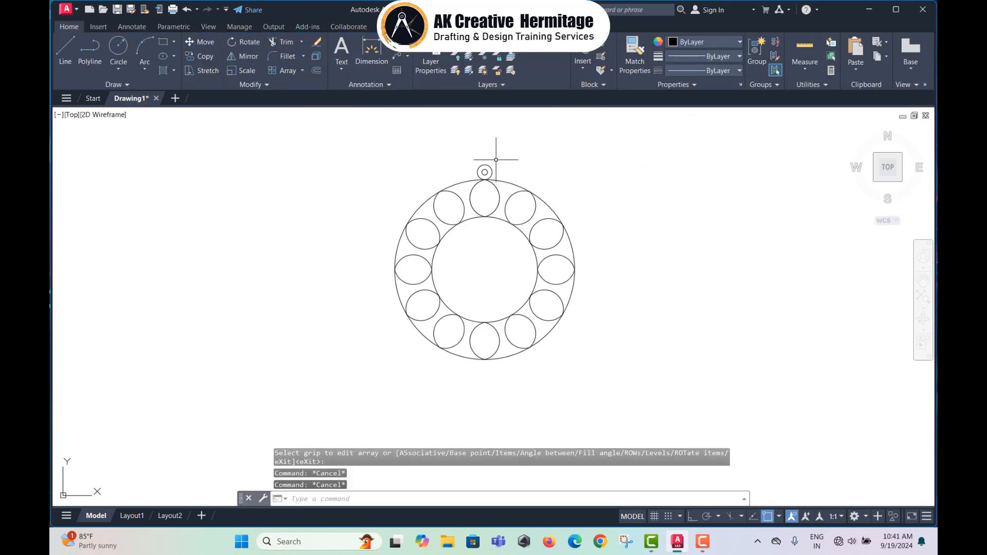
Step: Create a polar array of the two small concentric circles around the centre of the large circles
key("Return")
left_click(465, 151)
left_click(506, 187)
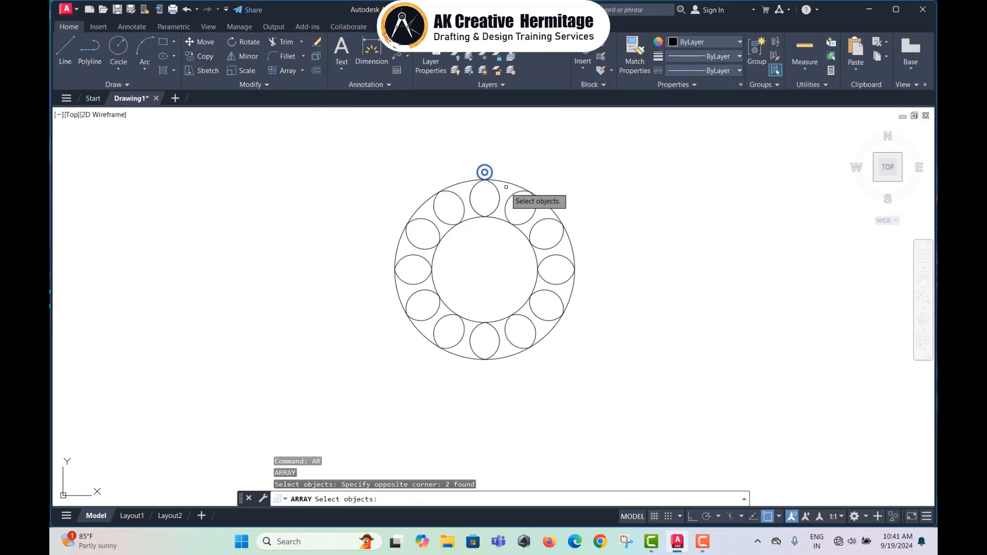
left_click(522, 238)
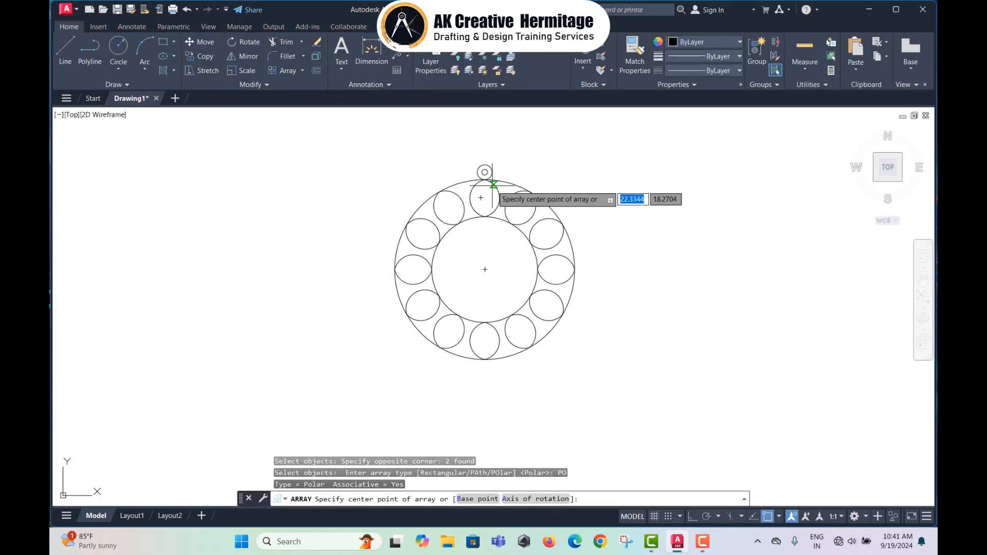
left_click(485, 268)
Step: Try 20 and 30 items for the small-circle array, settle on 36 items and finish the array
left_click(161, 42)
type("20")
key("Return")
type("30")
key("Return")
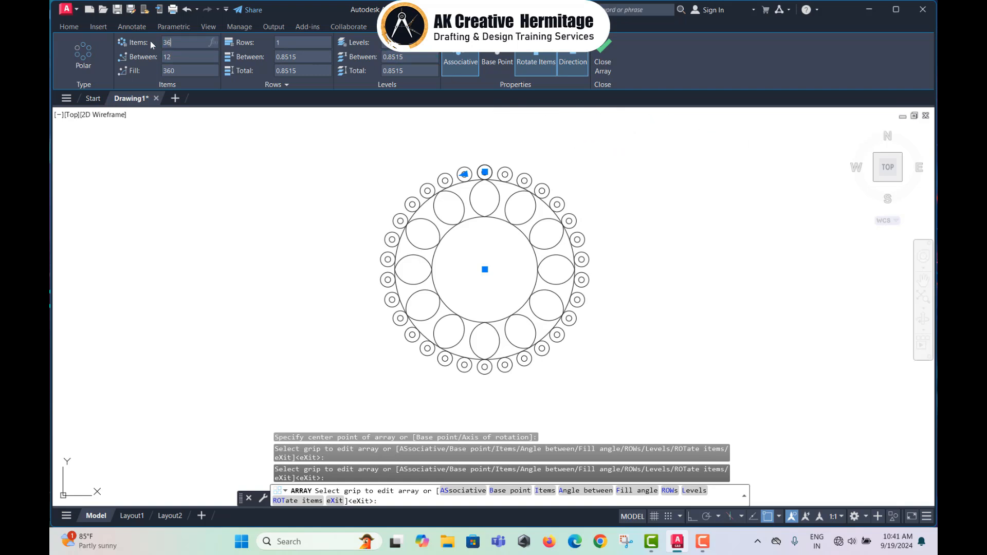
key("Return")
key("Escape")
key("Escape")
scroll(623, 273, "down", 3)
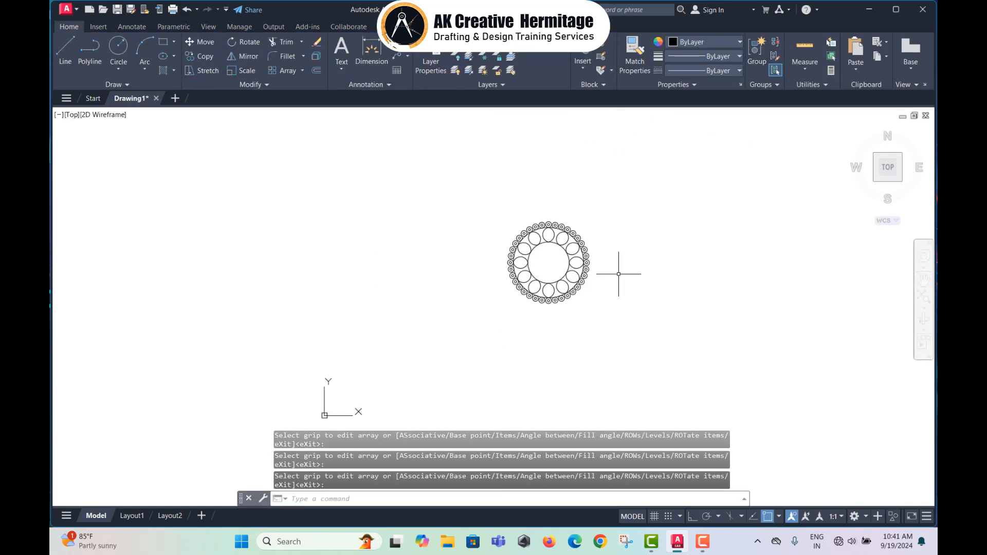
type("a")
key("Return")
key("Escape")
Step: Turn on Ortho and draw a vertical line straight down from the bottom of the circular ornament
type("l")
key("Return")
scroll(501, 234, "up", 8)
left_click(502, 155)
scroll(496, 260, "down", 6)
key("F8")
middle_click_drag(497, 363, 459, 389)
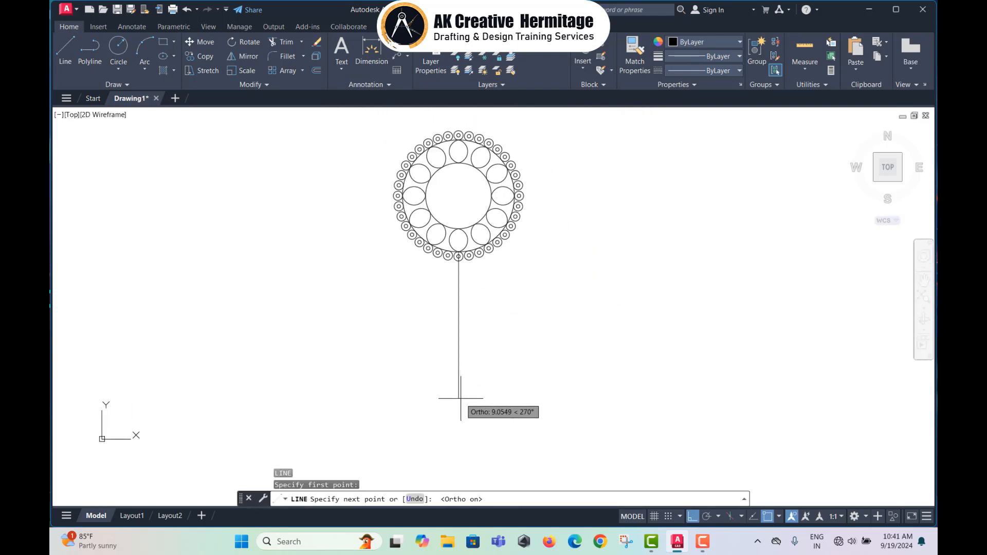
left_click(460, 413)
key("Return")
Step: Draw a large left-bulging arc from the lower-left ring of small circles to the lower end of the vertical line
type("a")
key("Return")
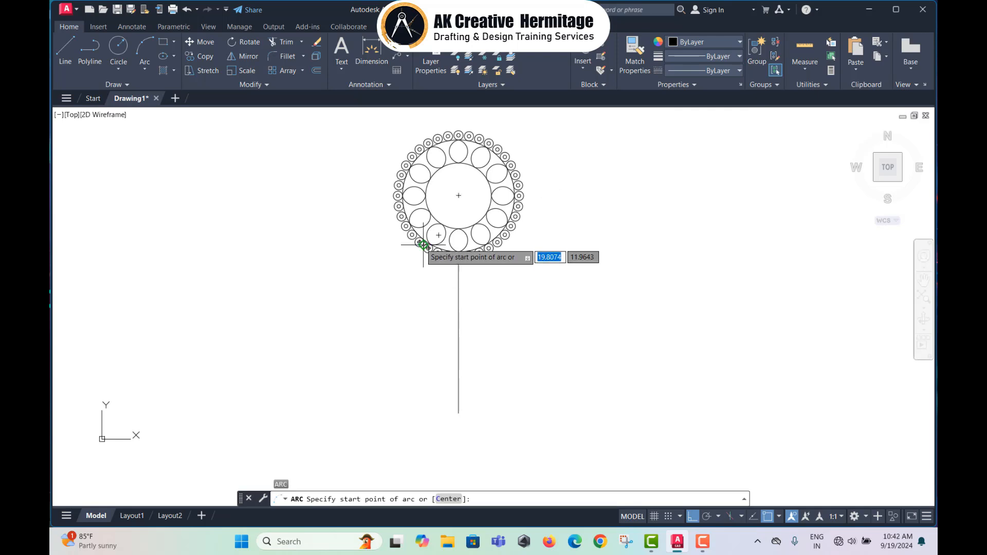
scroll(413, 236, "up", 4)
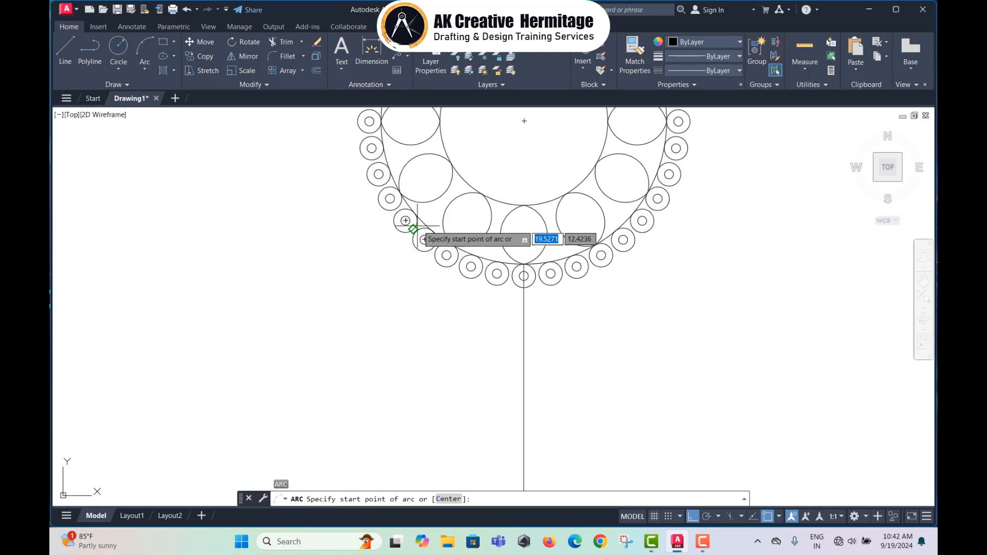
left_click(417, 225)
middle_click_drag(358, 309, 365, 267)
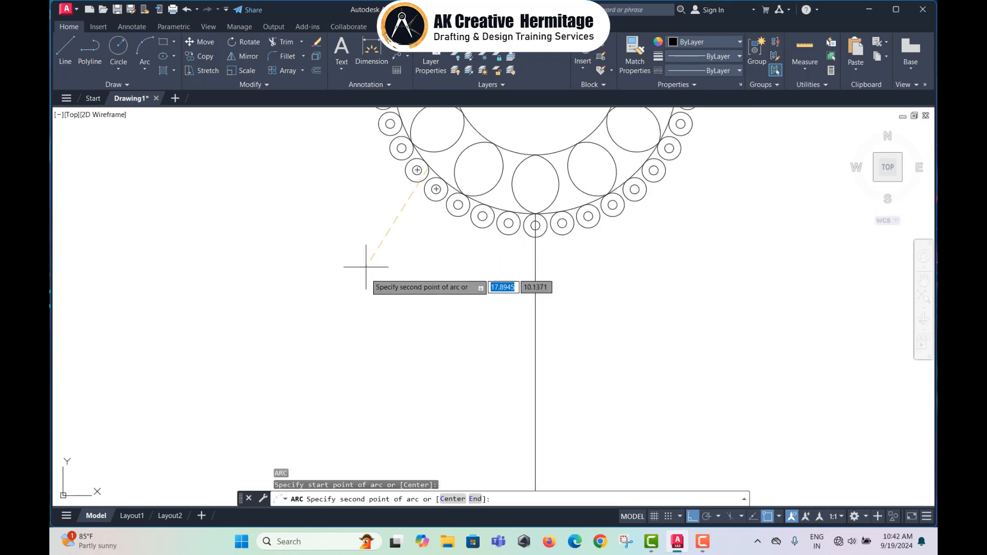
left_click(340, 357)
scroll(409, 324, "down", 5)
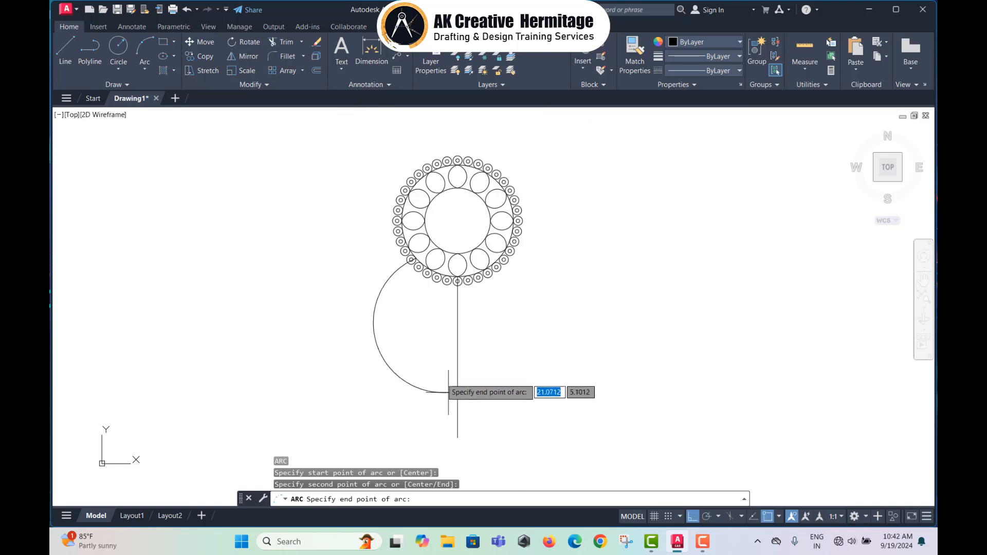
key("Escape")
Step: Draw a second, smaller left-bulging arc inside the first, from the small-circle ring to the lower part of the vertical line
scroll(432, 284, "up", 4)
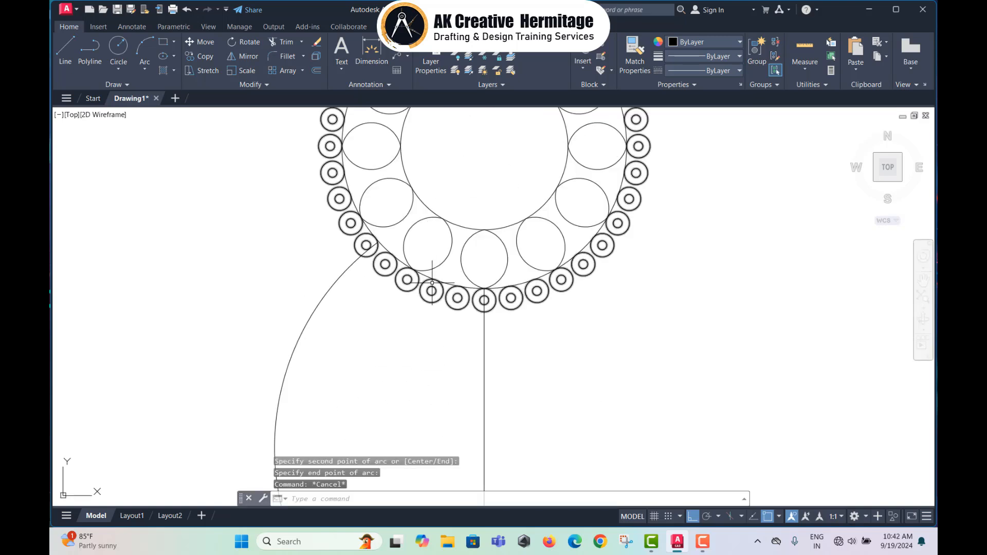
key("space")
left_click(422, 275)
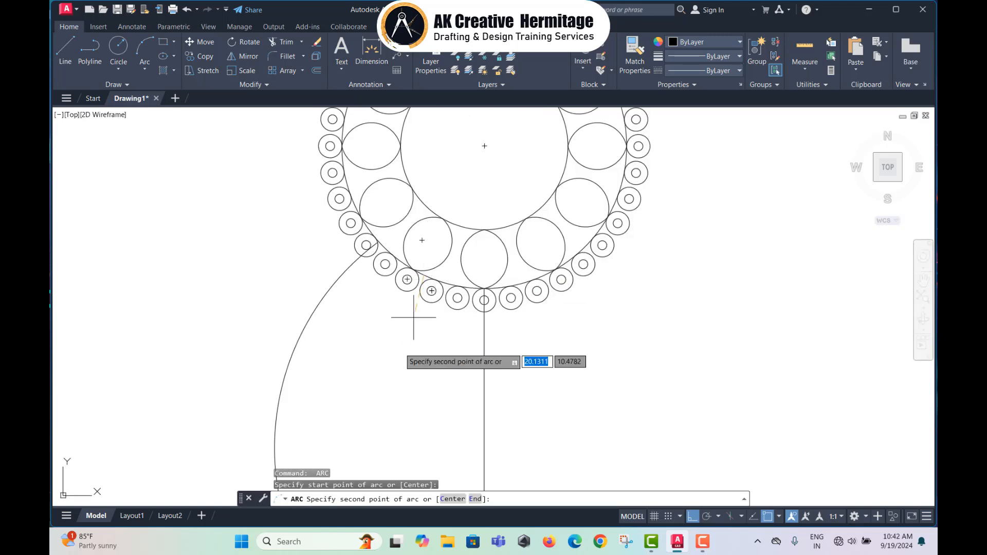
scroll(406, 303, "down", 3)
left_click(394, 286)
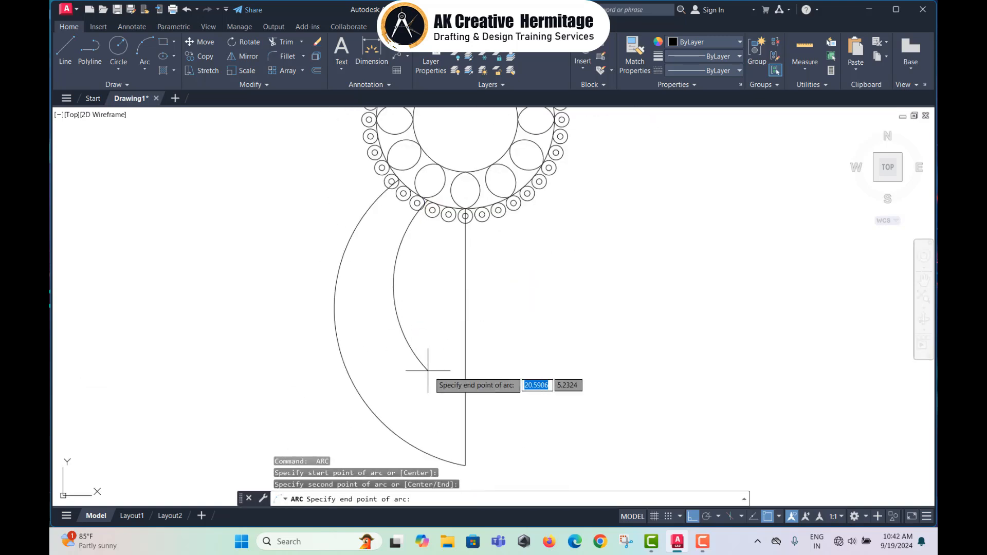
left_click(465, 397)
Step: Draw a third, innermost arc from the small circle left of the bottom one to the middle of the vertical line
key("space")
left_click(449, 214)
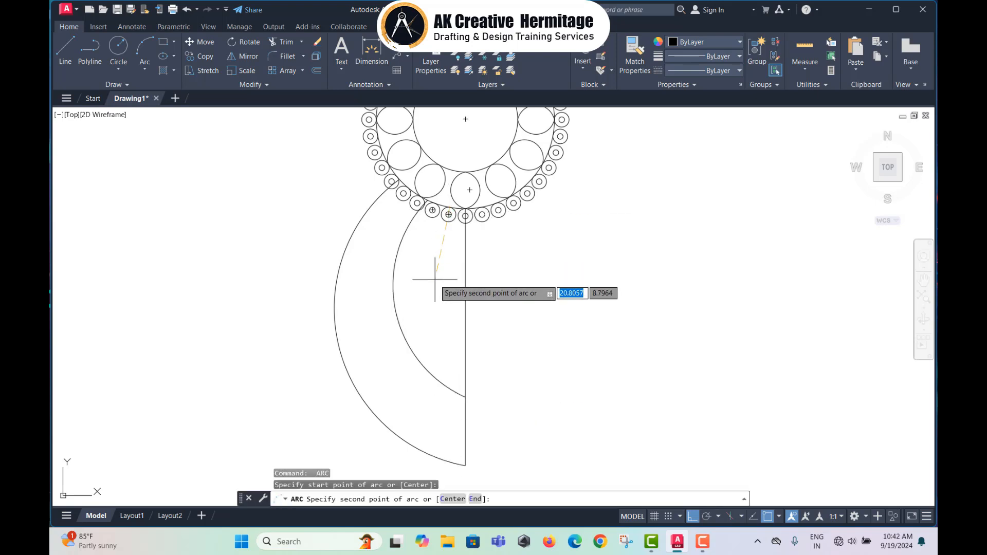
left_click(437, 286)
left_click(465, 337)
key("Escape")
scroll(488, 311, "down", 4)
type("mi")
key("space")
scroll(473, 304, "up", 3)
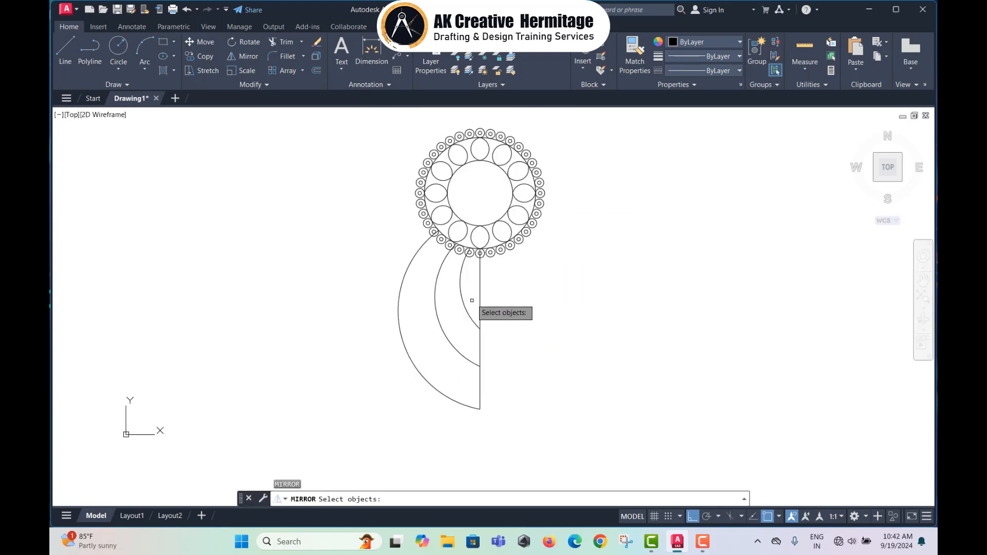
left_click(472, 300)
left_click(383, 382)
key("space")
key("Escape")
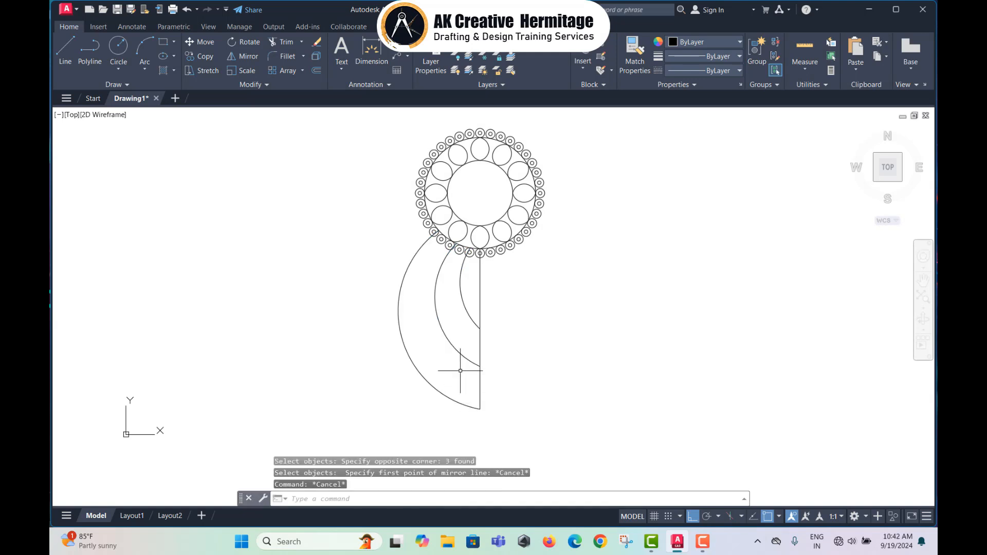
Step: Offset each of the three hanging arcs inward by the same small distance to form double-line bands
type("o")
key("space")
scroll(441, 386, "up", 2)
left_click(426, 373)
left_click(435, 398)
left_click(447, 366)
left_click(466, 332)
left_click(470, 301)
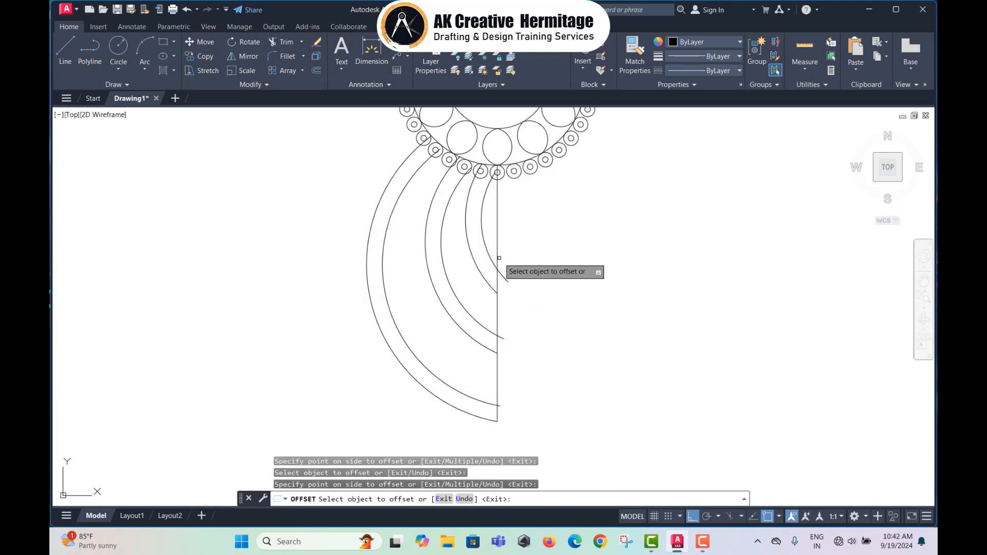
key("Escape")
Step: Mirror all six hanging arcs about the vertical line, keeping the originals
type("mi")
key("space")
left_click(491, 219)
left_click(357, 368)
key("Return")
left_click(497, 421)
left_click(497, 173)
key("Return")
Step: Trim the centre line and the overlapping arc ends inside the innermost leaf shape
scroll(517, 306, "down", 3)
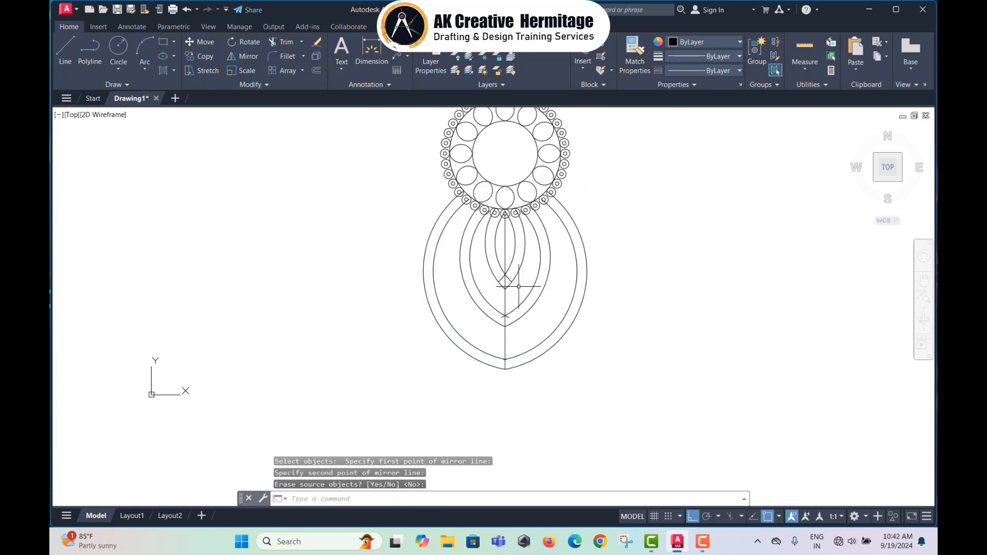
scroll(503, 296, "up", 2)
type("tr")
key("space")
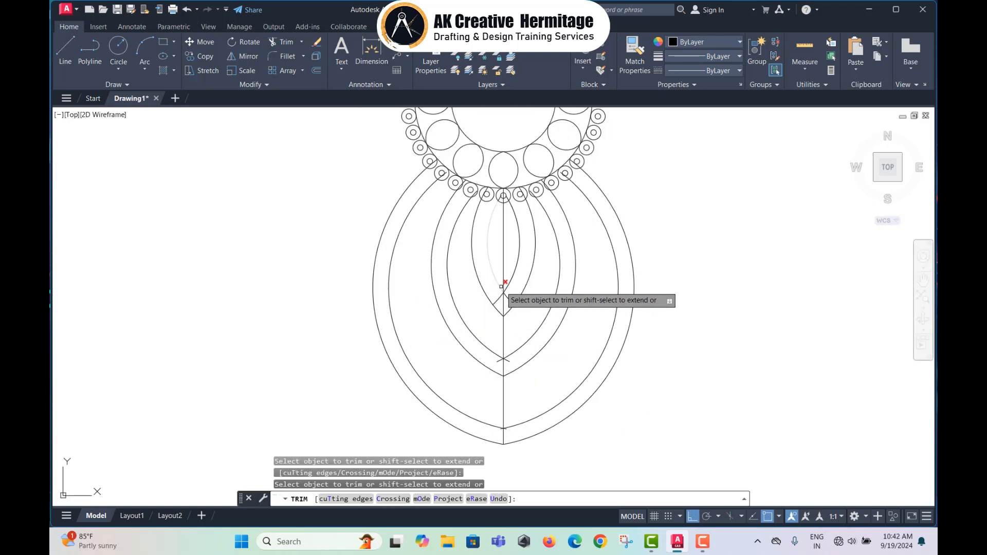
left_click(503, 299)
left_click(510, 300)
left_click(506, 303)
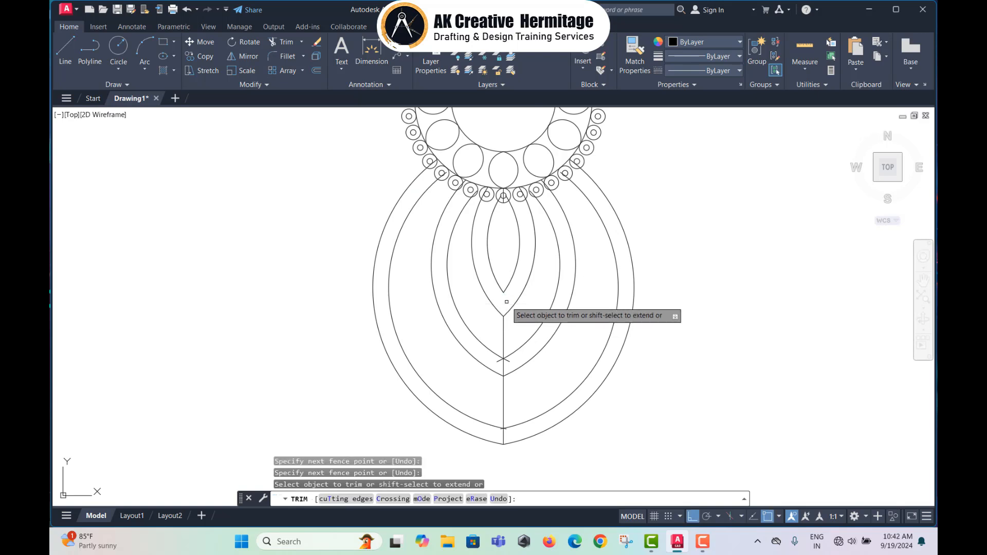
Step: Trim the crossing arc ends at the middle leaf's tip and the centre line between the middle and outer leaves
left_click(508, 362)
left_click(508, 363)
left_click(503, 364)
left_click(495, 360)
left_click(498, 363)
left_click(503, 402)
Step: Trim the overlapping arc ends at the outer leaf's tip and the remaining pieces of the centre line
scroll(504, 436, "up", 3)
left_click(511, 409)
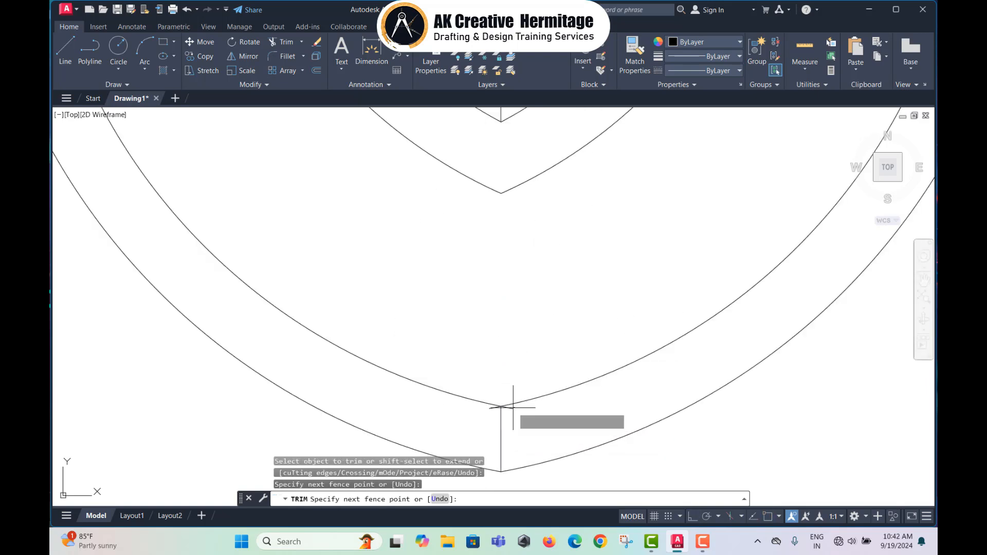
left_click(506, 405)
scroll(501, 416, "down", 4)
left_click(495, 349)
key("Escape")
key("Escape")
key("Escape")
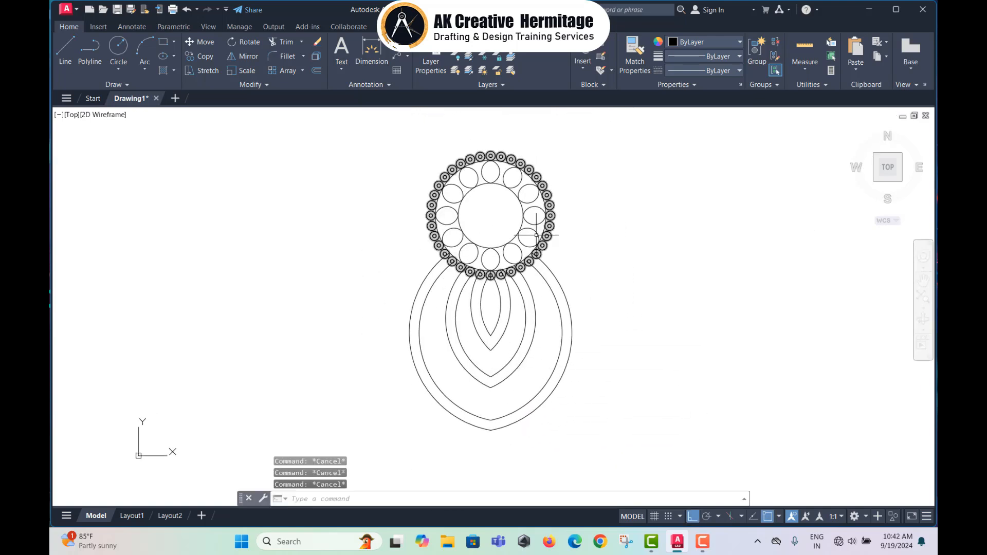
Step: Hatch the band between the two outlines of the outer leaf with diagonal lines
scroll(517, 359, "up", 2)
type("h")
key("Return")
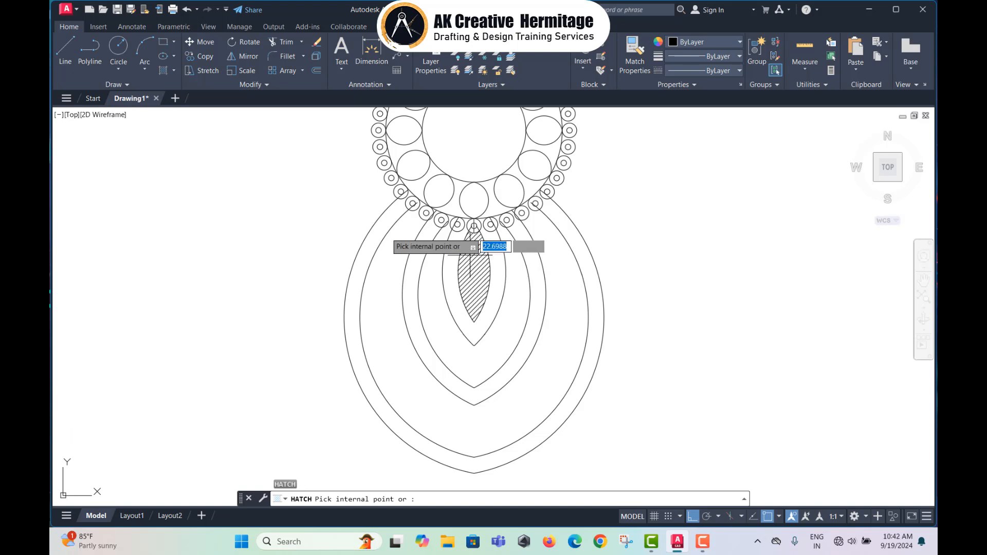
left_click(380, 230)
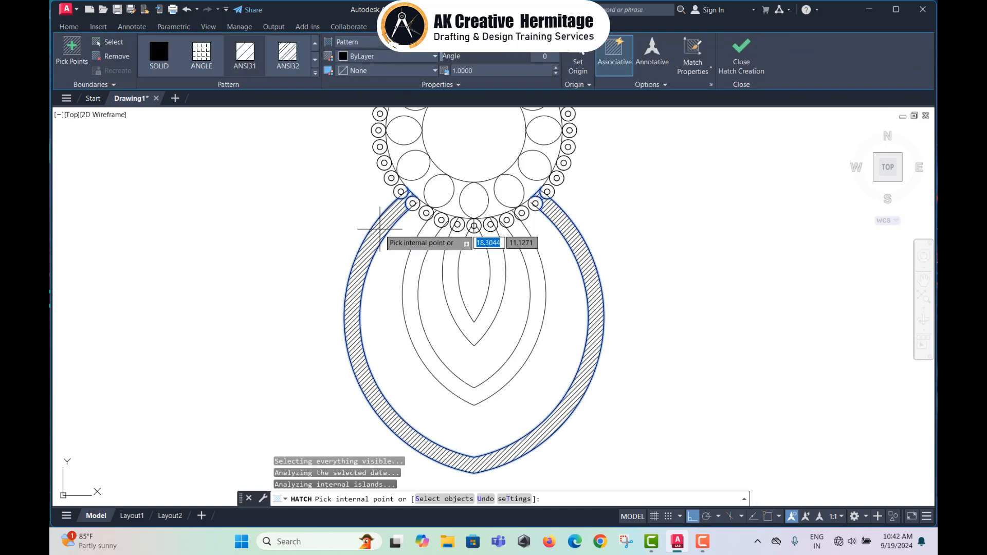
key("Return")
Step: Hatch the bands of the middle and inner leaves with the same diagonal pattern as two separate hatches
key("Return")
left_click(414, 266)
key("Return")
key("Return")
left_click(453, 276)
key("Return")
scroll(551, 284, "down", 2)
mouse_move(602, 283)
middle_mouse_down()
mouse_move(570, 280)
mouse_move(575, 293)
mouse_move(597, 235)
middle_mouse_up()
key("Escape")
key("Escape")
key("Escape")
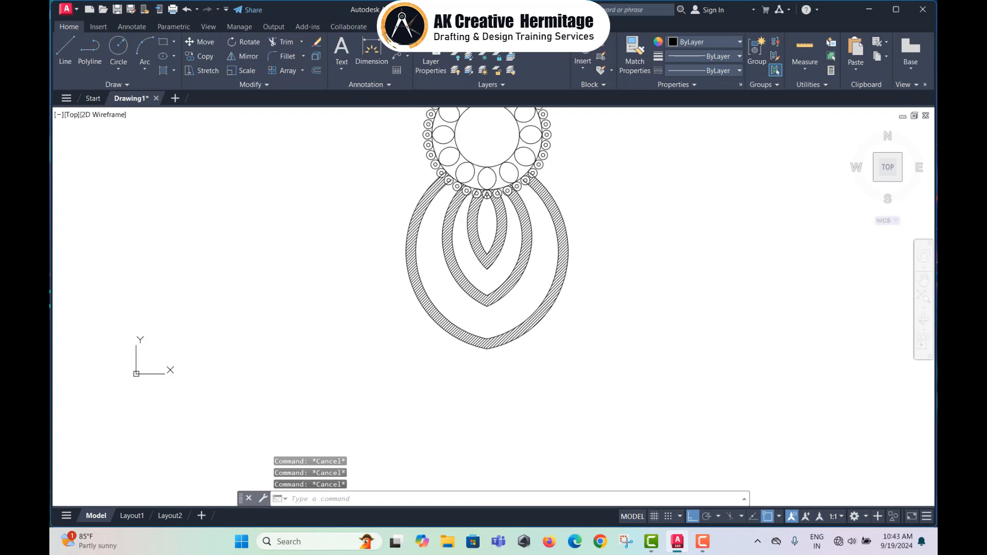
type("l")
key("Return")
left_click(406, 262)
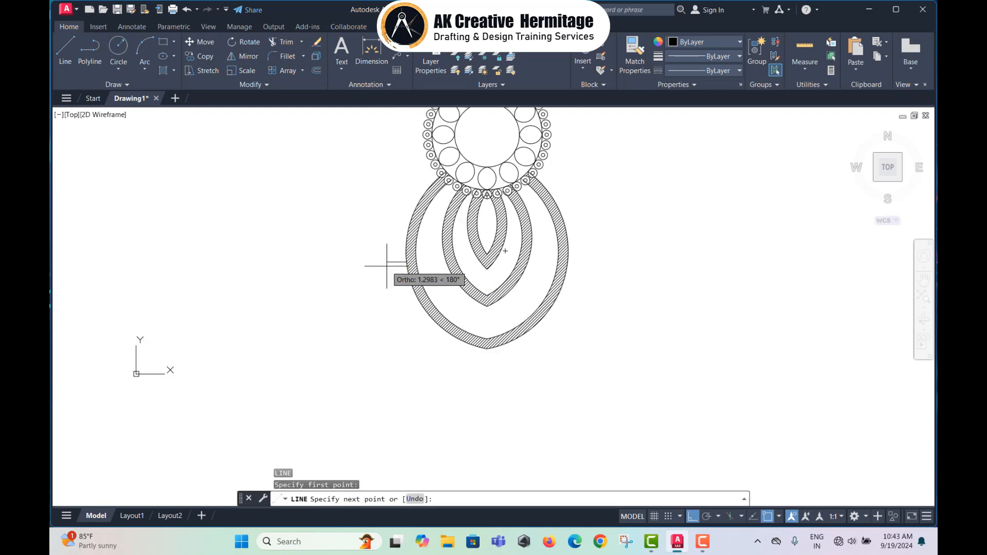
key("Escape")
Step: Draw a spline as a curved tail from the outer leaf's left edge down to a pointed tip and back to the edge
type("spl")
key("Return")
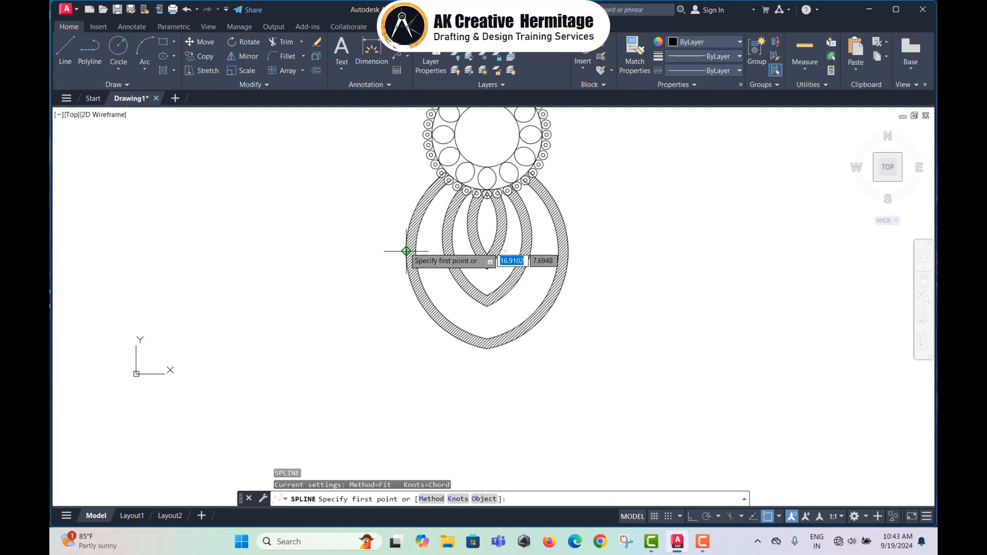
left_click(406, 240)
left_click(386, 268)
left_click(390, 304)
left_click(372, 327)
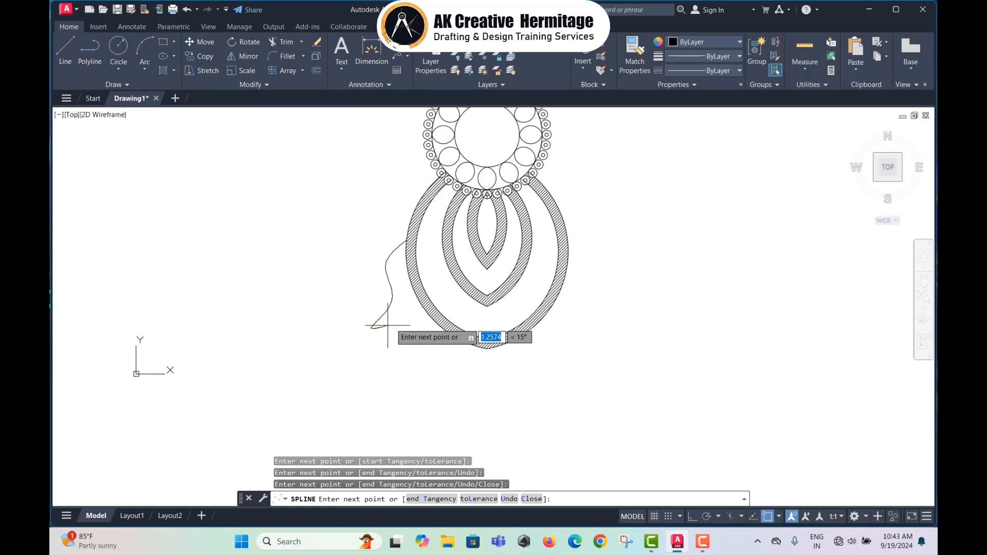
left_click(389, 314)
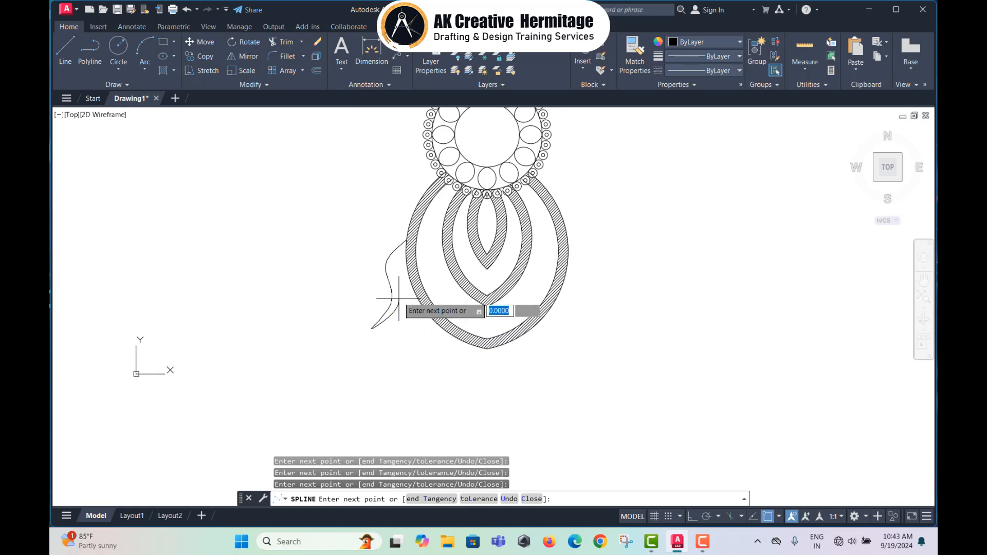
scroll(406, 256, "up", 4)
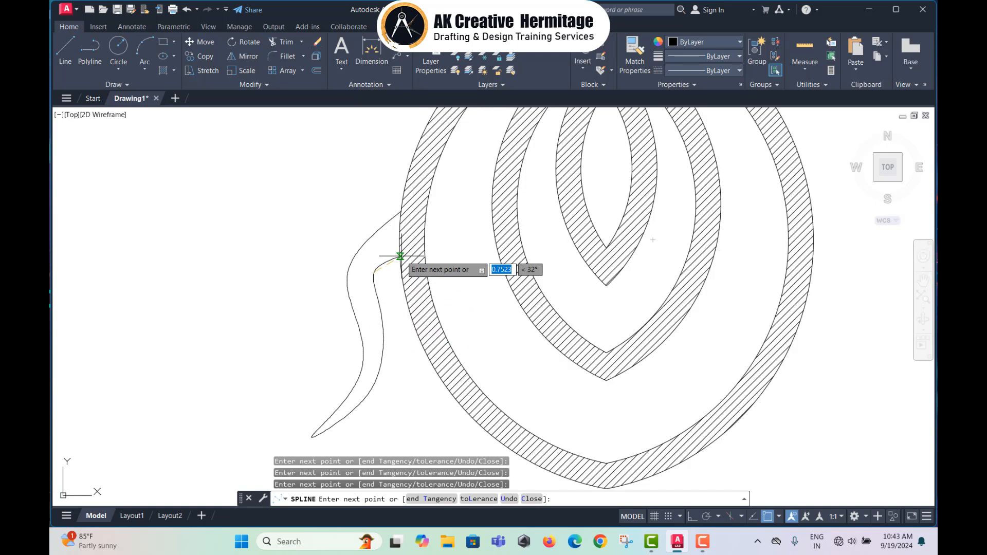
key("Return")
key("Return")
scroll(452, 245, "down", 4)
key("Escape")
key("Escape")
key("Escape")
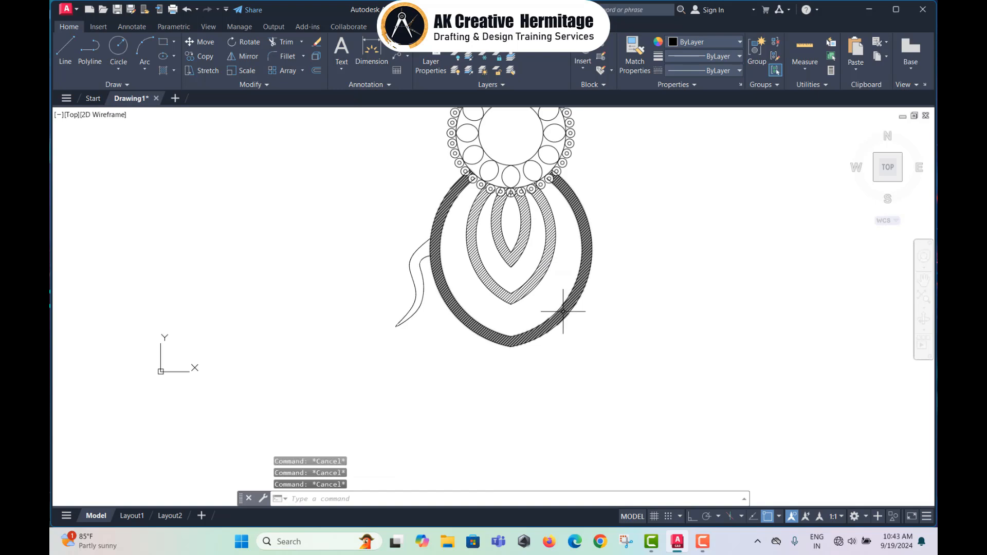
Step: Mirror the spline tail about the vertical centre line of the leaves, keeping the original
type("mi")
key("Return")
left_click(389, 259)
key("Return")
middle_click_drag(522, 329, 513, 348)
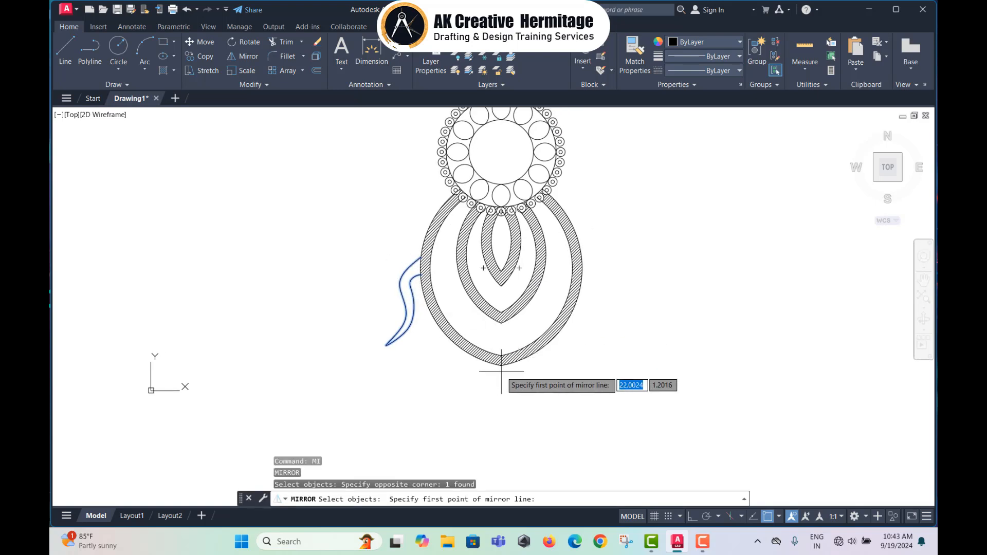
left_click(501, 364)
left_click(500, 212)
key("Return")
middle_click_drag(659, 286, 633, 346)
key("Escape")
scroll(576, 375, "up", 2)
middle_click_drag(572, 408, 565, 341)
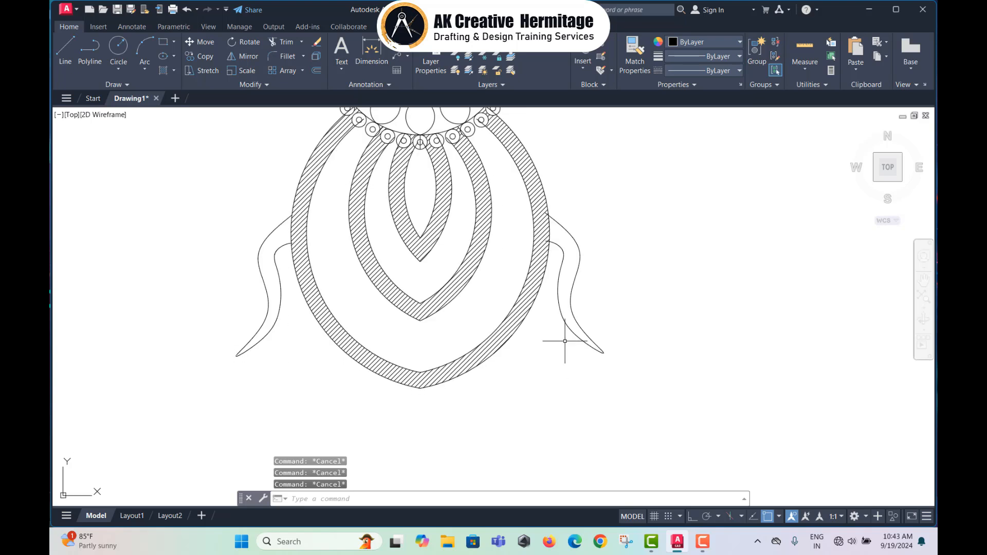
Step: Draw a three-point arc below the outer leaf, connecting the inner edges of the two spline tails
type("a")
key("Return")
left_click(564, 324)
left_click(411, 441)
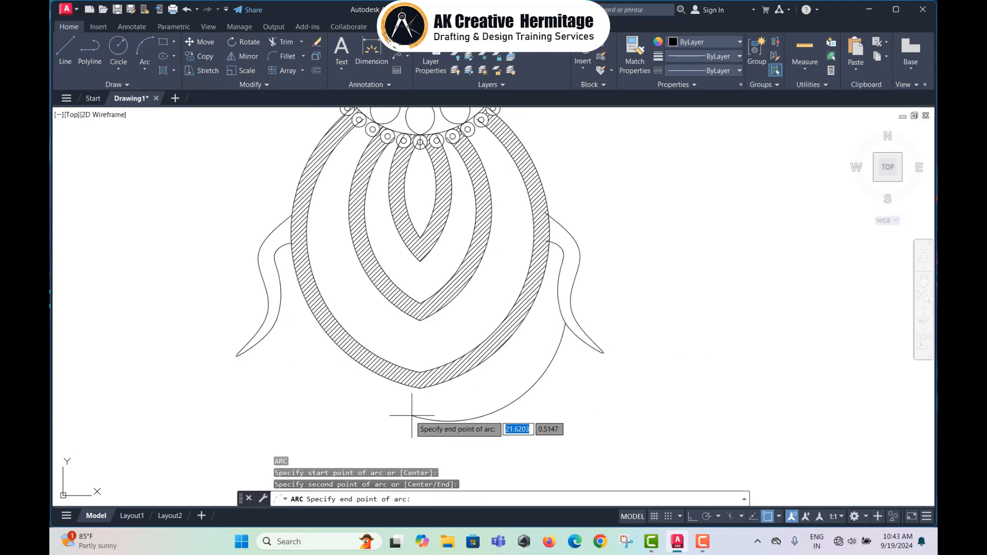
left_click(269, 332)
Step: Offset the large bottom arc inward by 0.6137
type("o")
key("Return")
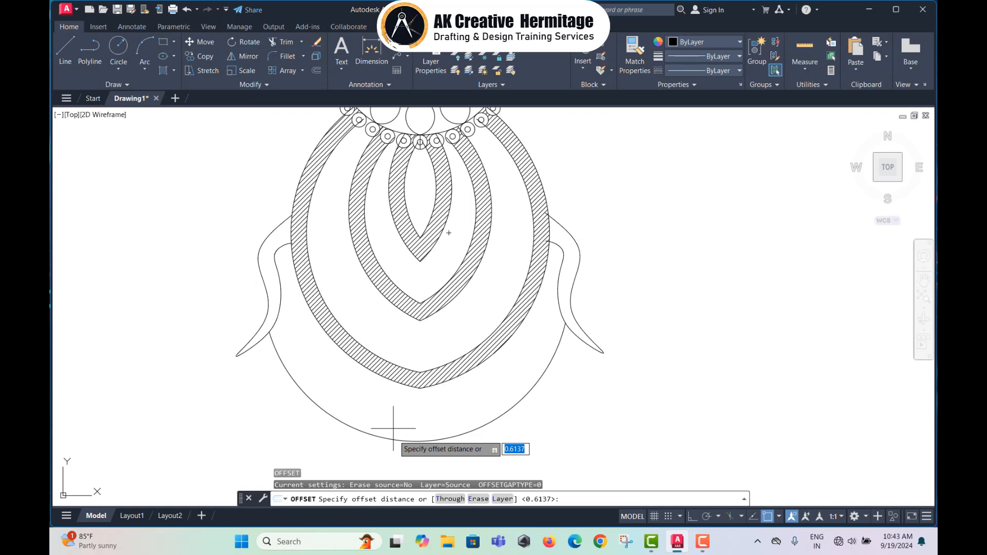
key("Return")
left_click(419, 439)
key("Escape")
Step: Extend the ends of the offset arc towards the spline tails
type("ex")
key("Return")
left_click_drag(545, 328, 564, 327)
scroll(642, 285, "down", 2)
middle_click_drag(641, 301, 603, 346)
scroll(599, 332, "up", 1)
middle_click_drag(600, 325, 598, 353)
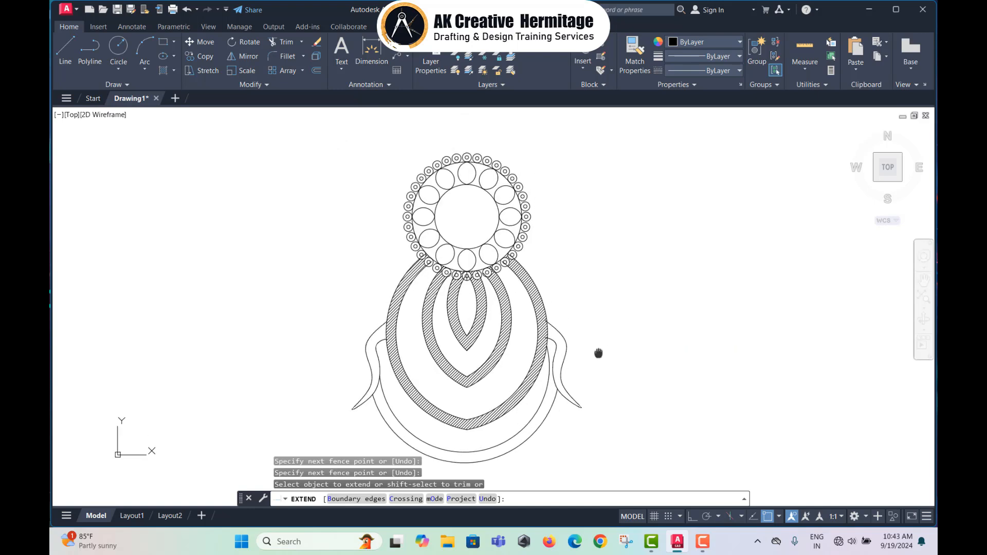
key("Escape")
key("Escape")
key("Escape")
Step: Draw an arc for the left half of a small centre petal, ending at the middle leaf's lower tip
scroll(457, 368, "up", 4)
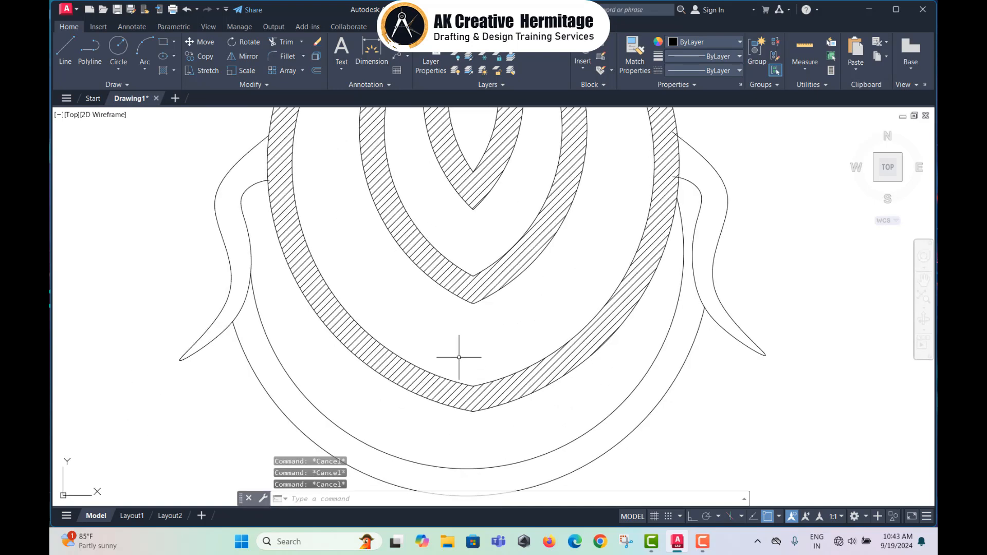
type("a")
key("Return")
scroll(462, 354, "up", 2)
left_click(466, 335)
left_click(450, 311)
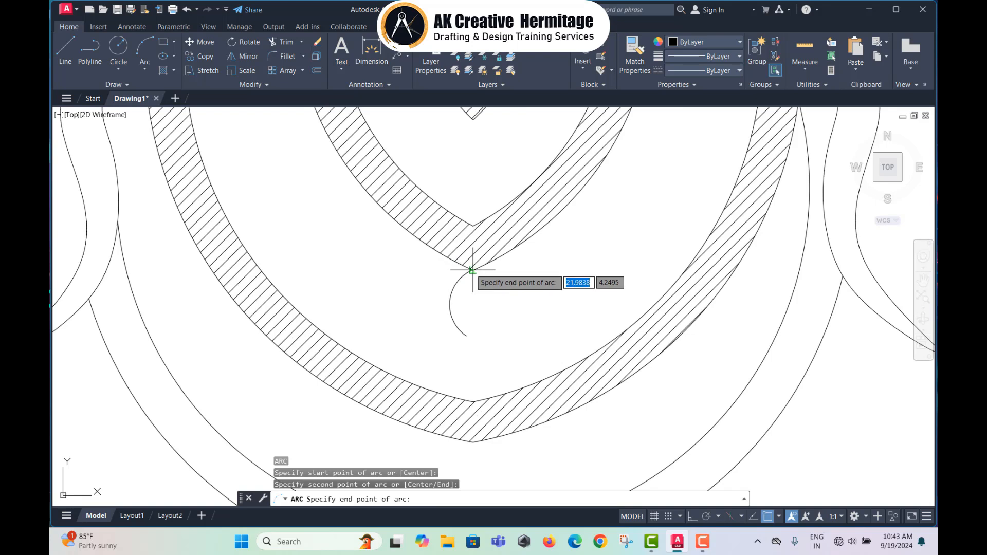
left_click(472, 270)
Step: Mirror the petal arc about a vertical line through the middle leaf's tip, keeping the original
type("mi")
key("Return")
key("Return")
left_click(472, 270)
left_click(472, 339)
key("Return")
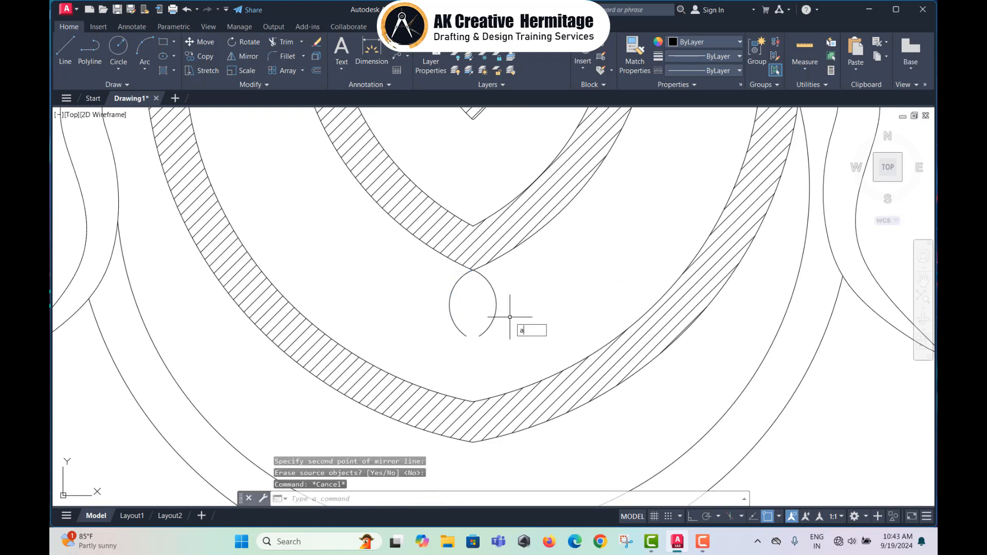
Step: Try to draw an arc from the centre petal's right side up to the middle leaf's edge
key("Return")
left_click(491, 285)
left_click(503, 266)
left_click(509, 253)
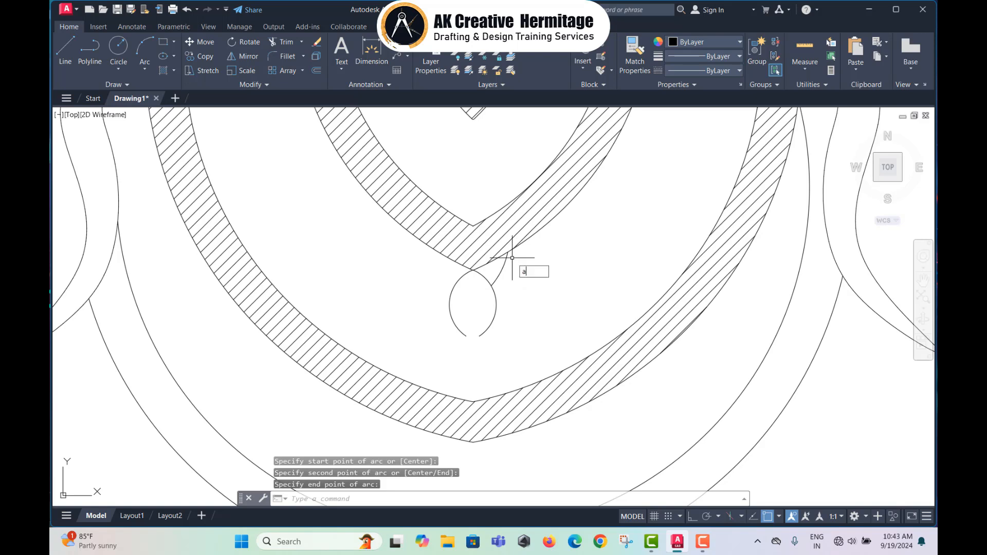
key("Escape")
Step: Draw the first side petal right of the centre petal with two arcs meeting at a pointed tip
type("a")
key("Return")
left_click(491, 286)
left_click(500, 273)
left_click(512, 270)
key("Return")
left_click(513, 270)
left_click(515, 298)
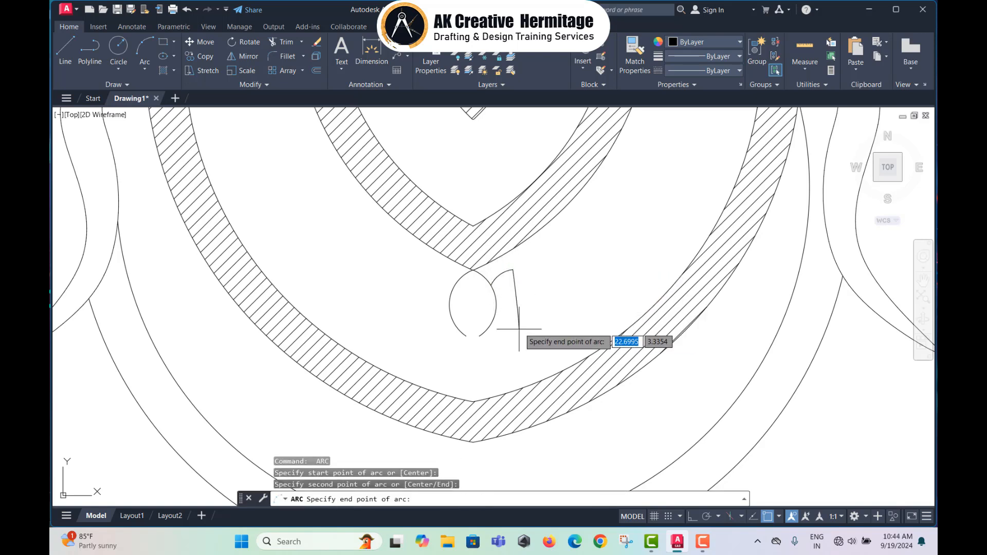
left_click(492, 327)
Step: Draw the outer side petal with three arcs, from the first side petal's edge around a pointed tip to its base
key("Return")
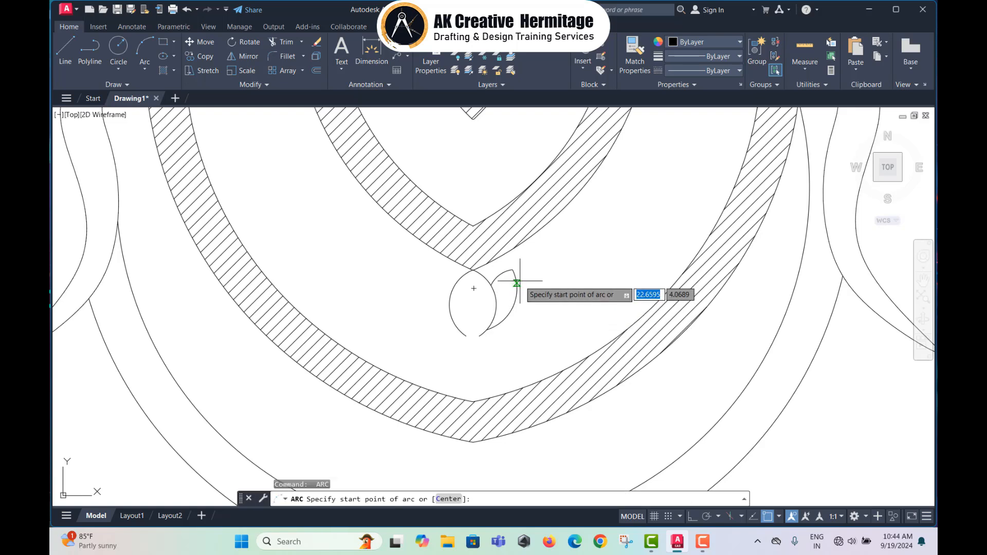
left_click(518, 280)
left_click(525, 273)
left_click(542, 271)
key("Return")
left_click(542, 271)
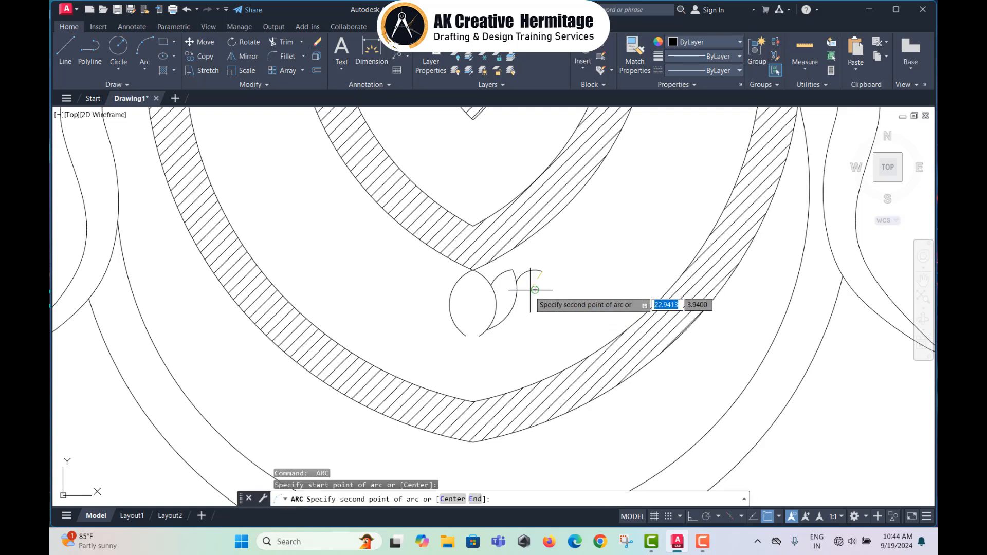
left_click(532, 294)
left_click(528, 311)
key("Return")
left_click(528, 311)
left_click(524, 323)
left_click(487, 329)
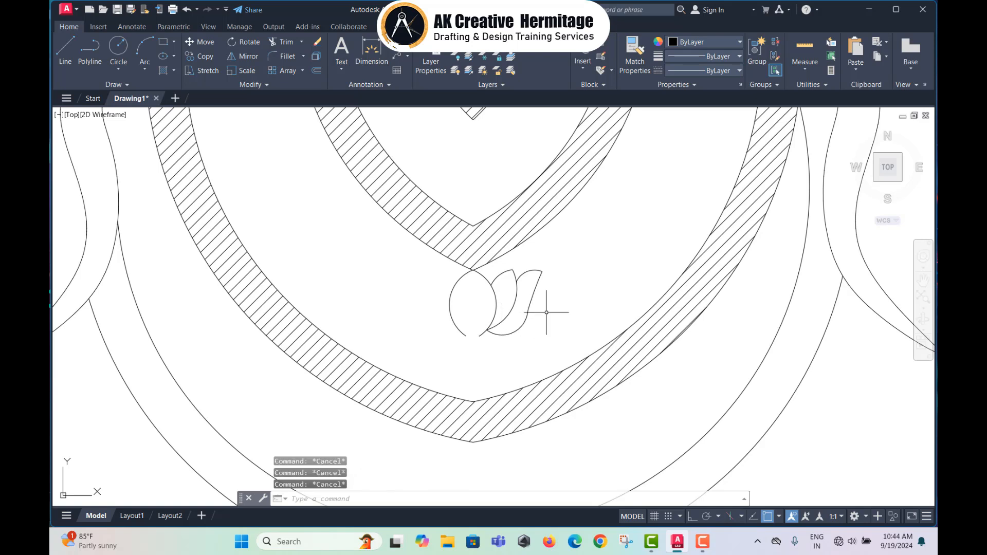
type("mi")
key("Return")
left_click(553, 282)
left_click(502, 323)
left_click(501, 274)
key("Return")
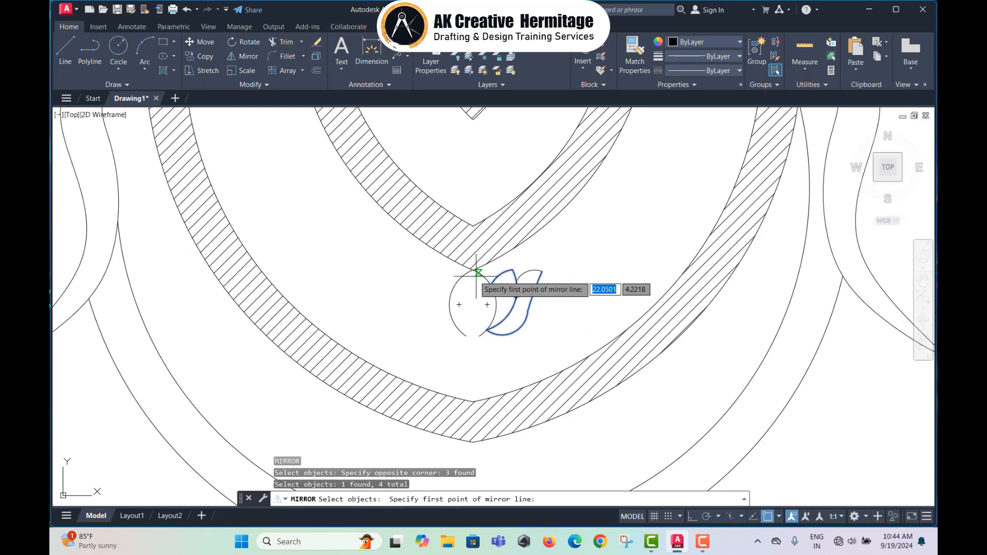
left_click(476, 273)
key("Escape")
Step: Mirror both right-hand petals about the flower's vertical centre line, keeping the originals
key("Return")
left_click(561, 275)
left_click(502, 329)
key("Return")
left_click(473, 268)
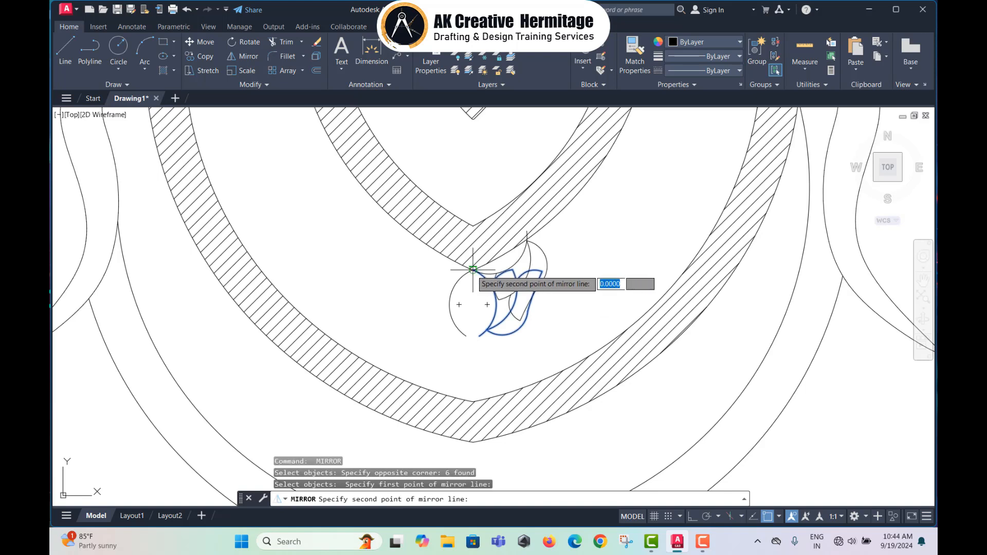
left_click(473, 397)
key("Return")
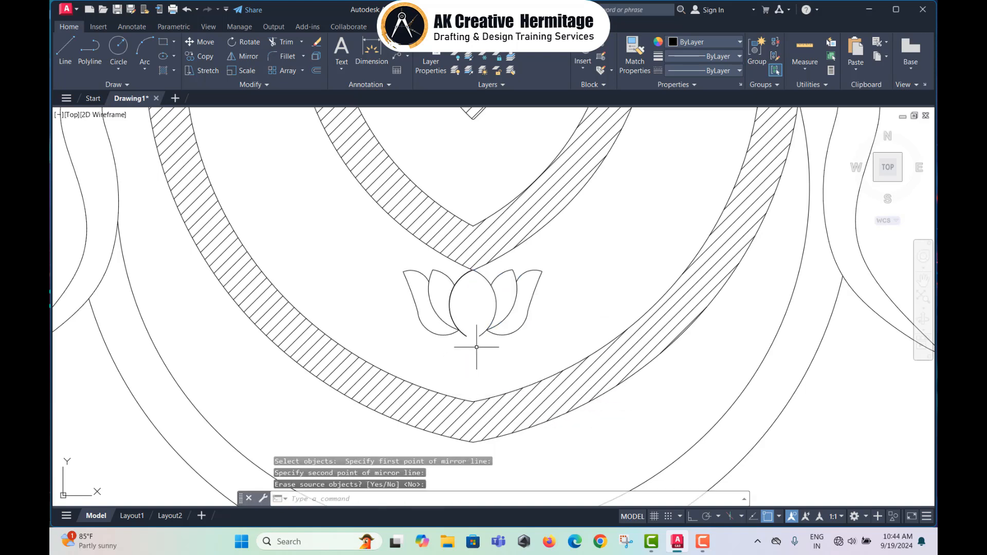
Step: Draw a small lower-left petal under the lotus with two arcs meeting at a pointed tip
type("a")
key("Return")
left_click(459, 331)
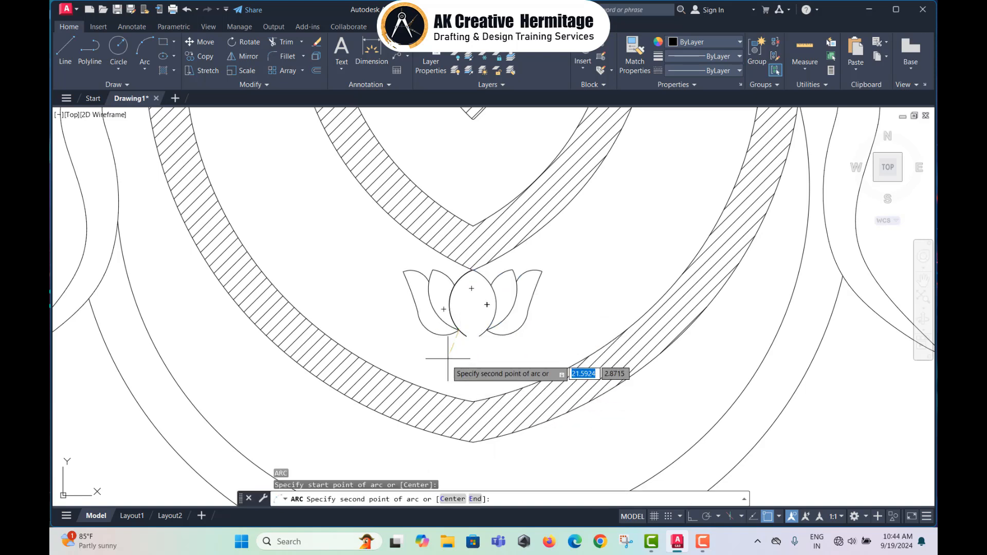
left_click(450, 359)
left_click(453, 368)
key("Return")
left_click(453, 367)
left_click(469, 360)
key("Escape")
key("Escape")
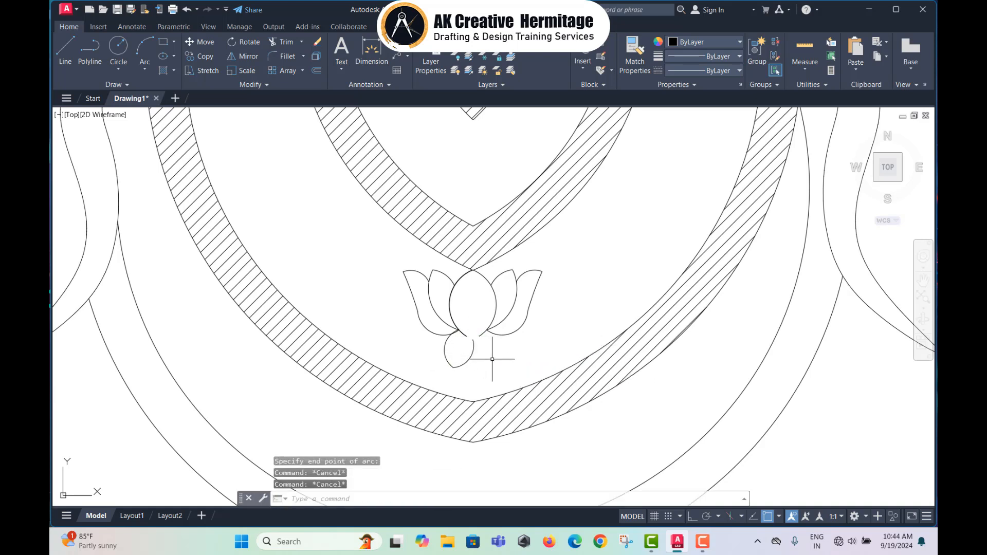
Step: Draw a small lower-right petal with two arcs, from the lower-left petal's edge to the base of the outer right petal
key("Return")
left_click(473, 345)
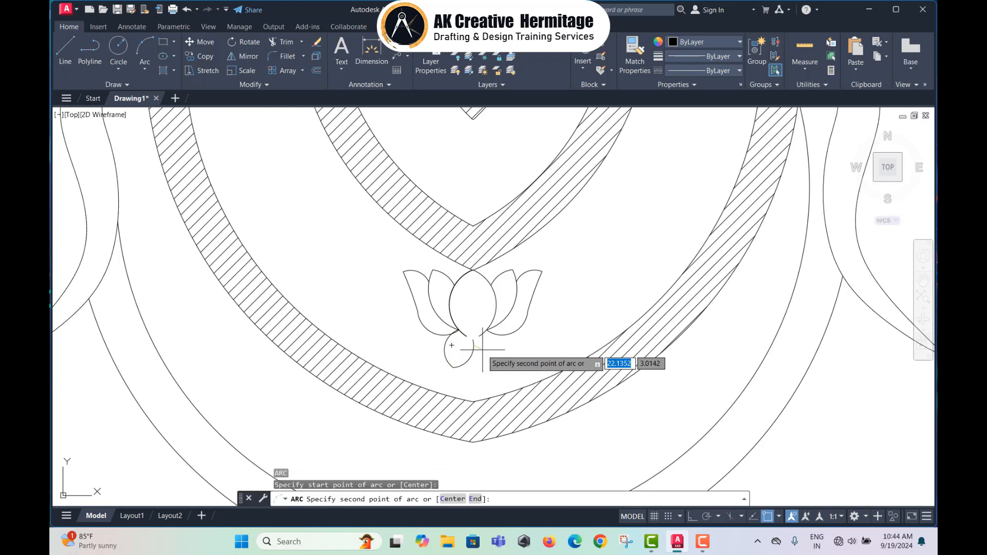
left_click(485, 351)
left_click(504, 356)
key("Escape")
key("Return")
left_click(502, 335)
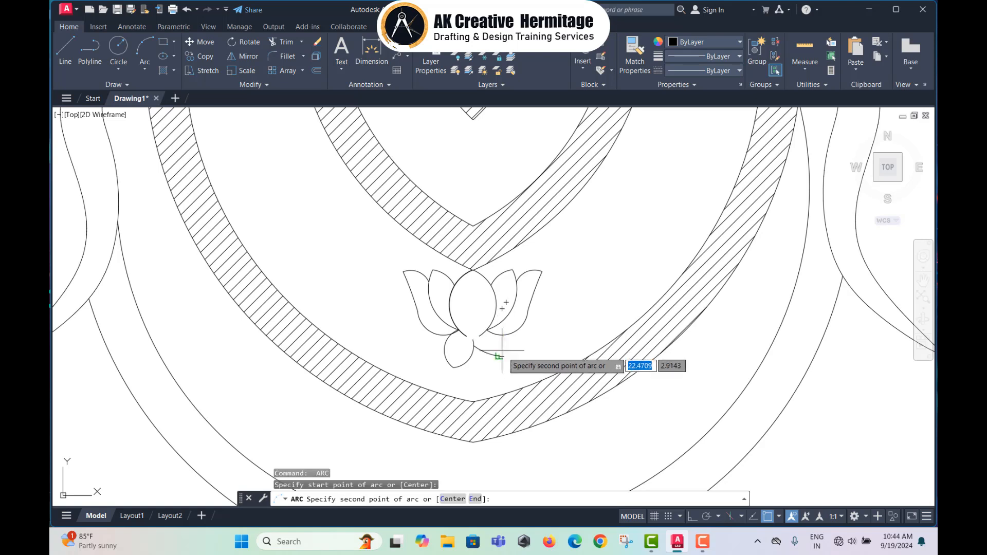
left_click(507, 346)
key("Escape")
key("Escape")
key("Escape")
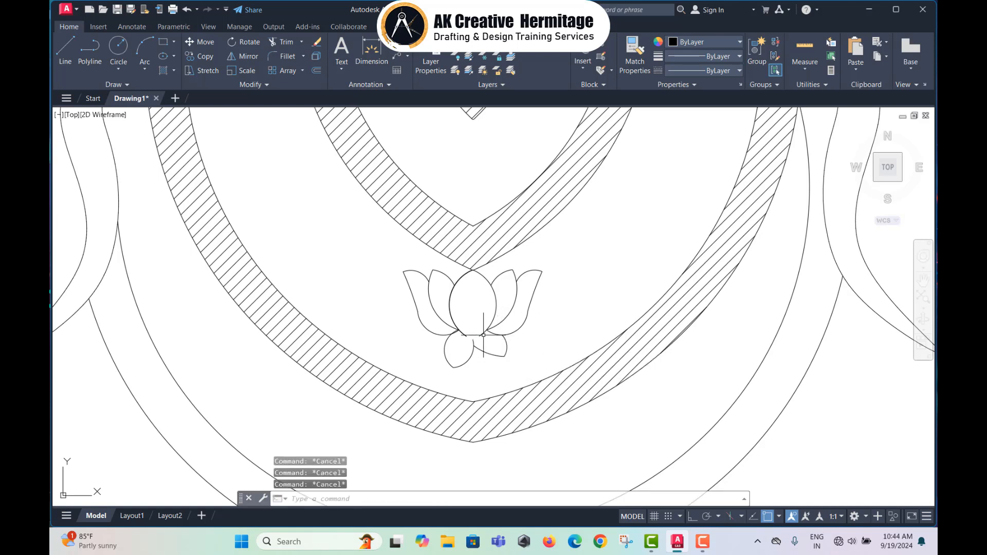
left_click(479, 336)
key("Escape")
scroll(519, 329, "up", 4)
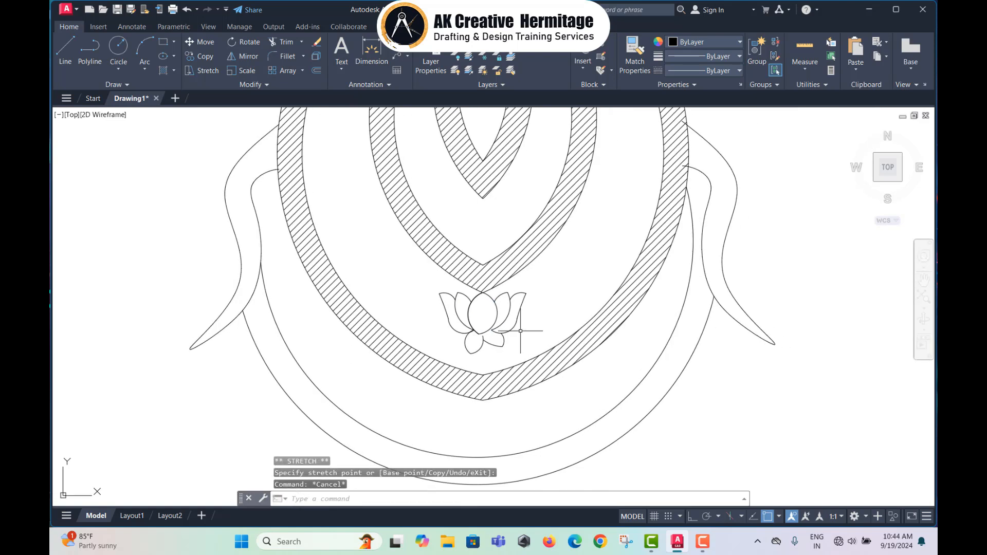
left_click(459, 329)
key("Escape")
scroll(545, 299, "down", 5)
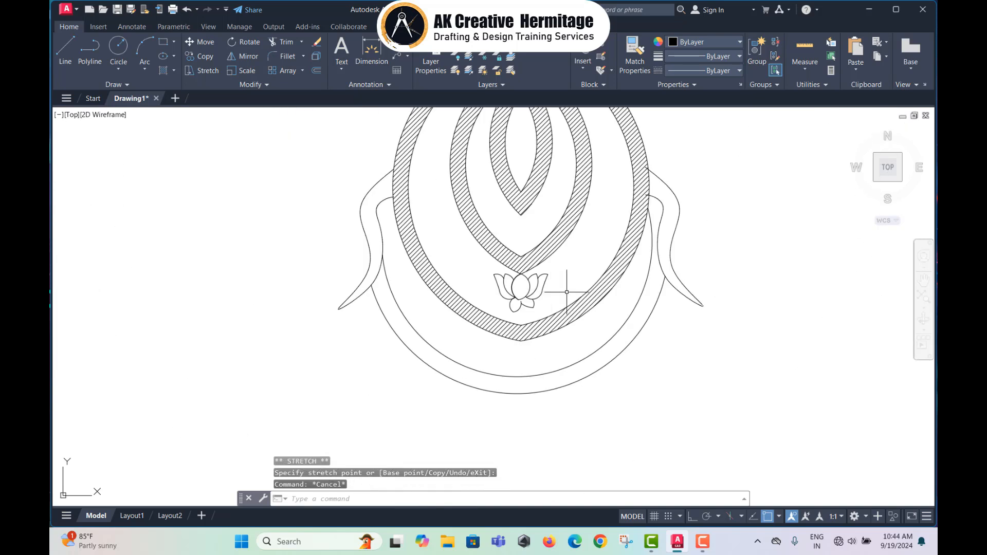
scroll(519, 308, "up", 2)
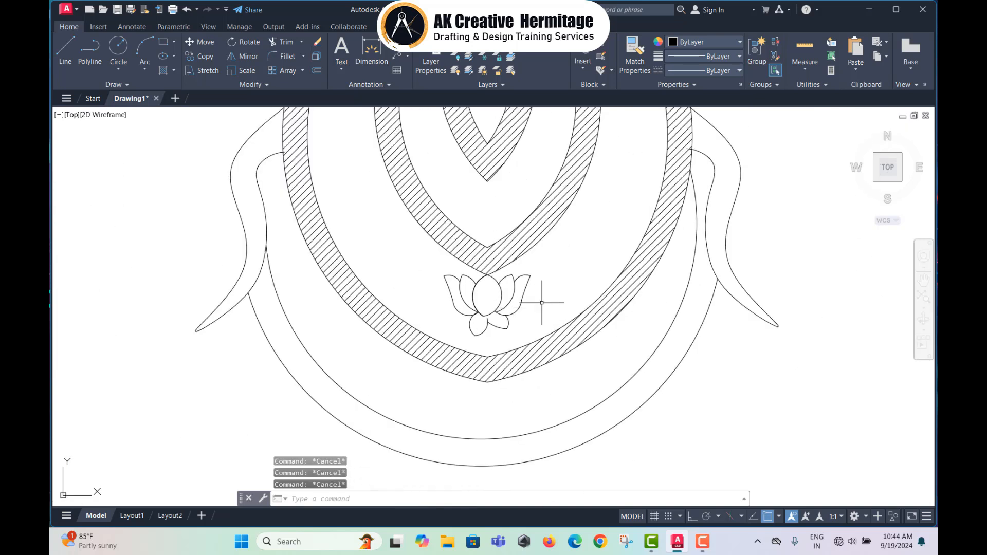
type("co")
key("Return")
left_click(555, 262)
left_click(432, 339)
key("Return")
key("Escape")
Step: Copy the lotus flower to the space on its right between the middle and outer leaves, and undo the copy
key("Return")
left_click(430, 264)
left_click(534, 335)
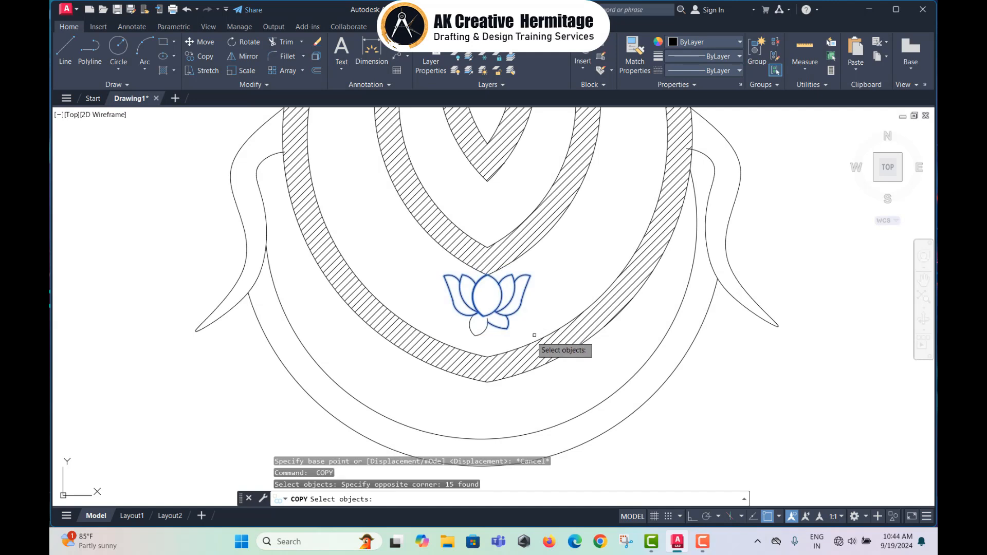
left_click(508, 338)
left_click(463, 315)
key("Return")
left_click(488, 315)
middle_click_drag(589, 278, 581, 282)
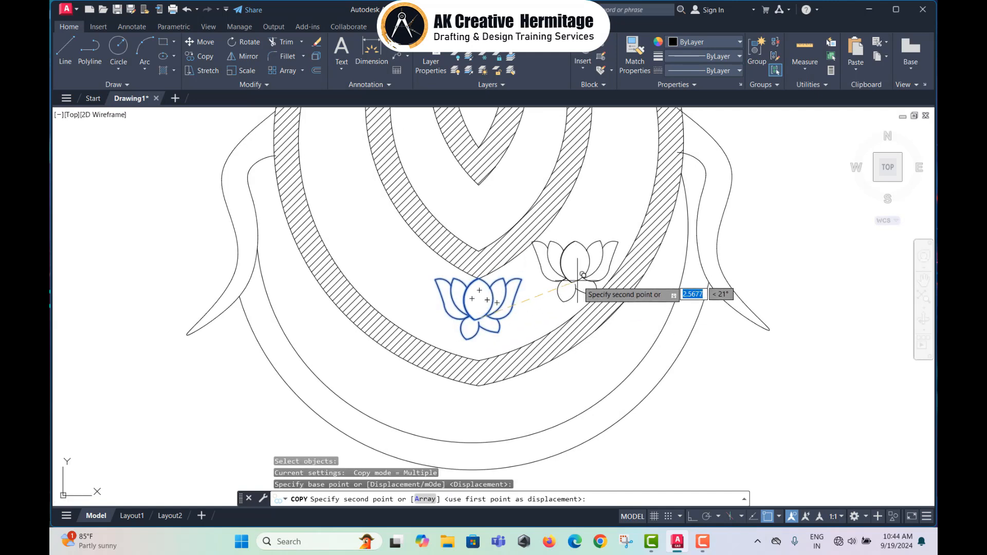
left_click(578, 281)
key("Escape")
key("ctrl+z")
key("Escape")
key("Escape")
type("c")
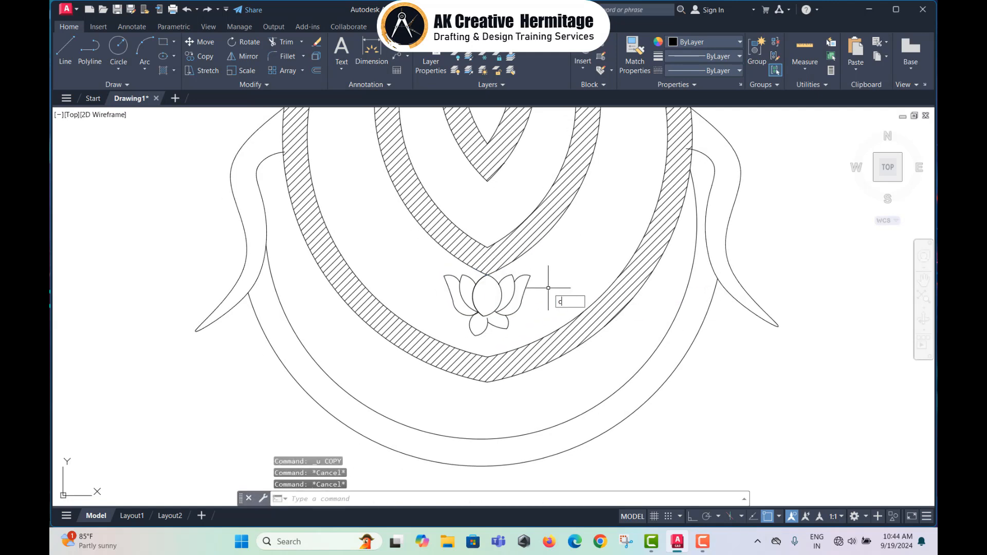
type("o")
key("Return")
left_click(537, 277)
left_click(445, 331)
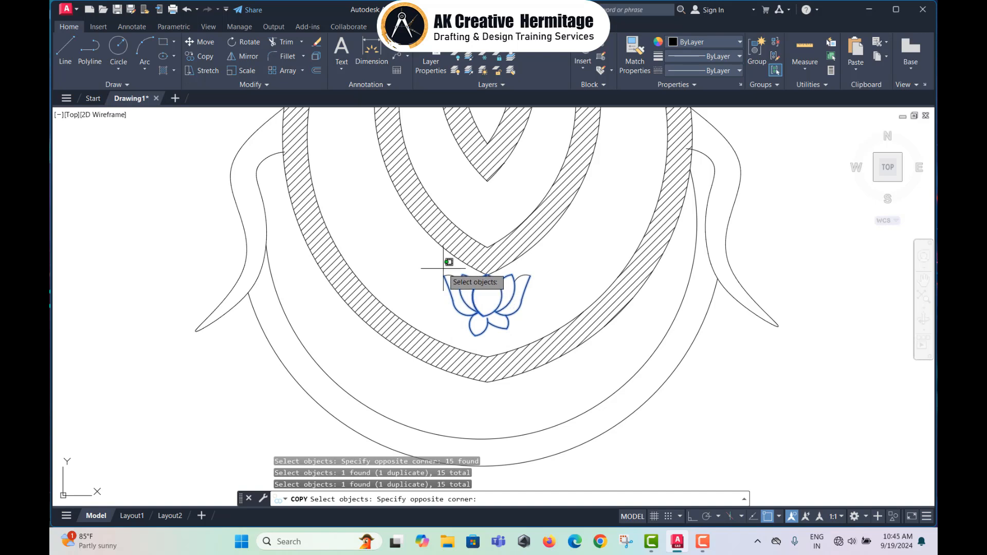
left_click(475, 337)
key("Return")
key("Return")
key("Escape")
Step: Copy the complete lotus flower into the empty space to the lower right of the pendant
key("Return")
left_click(540, 276)
left_click(450, 333)
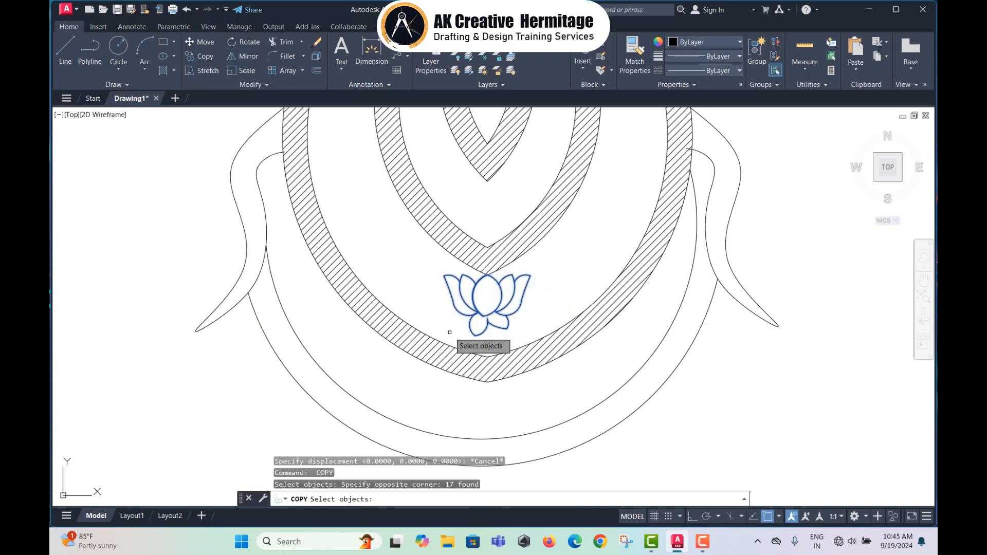
key("Return")
left_click(495, 309)
scroll(532, 328, "down", 2)
middle_click_drag(596, 373, 467, 307)
left_click(594, 366)
key("Escape")
key("Escape")
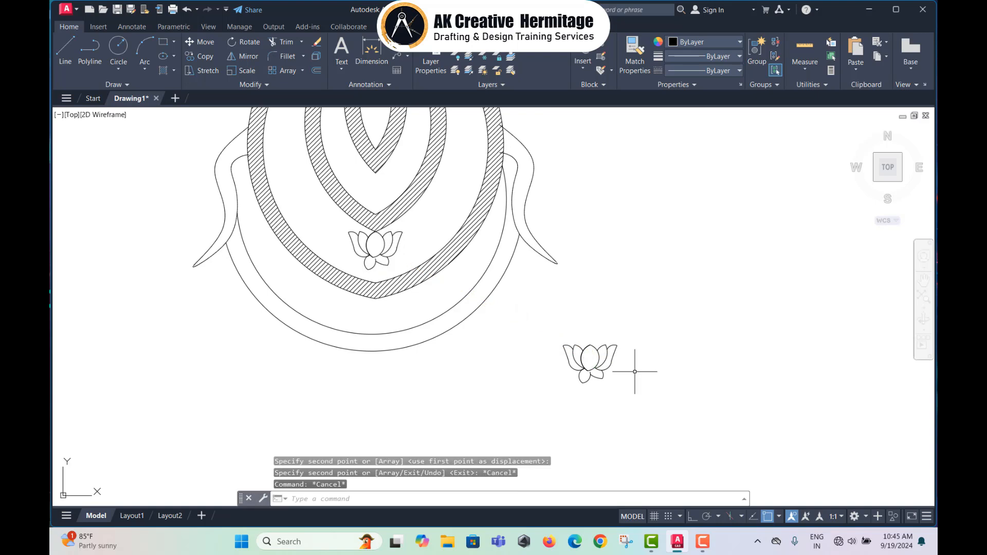
type("b")
key("Return")
left_click(345, 229)
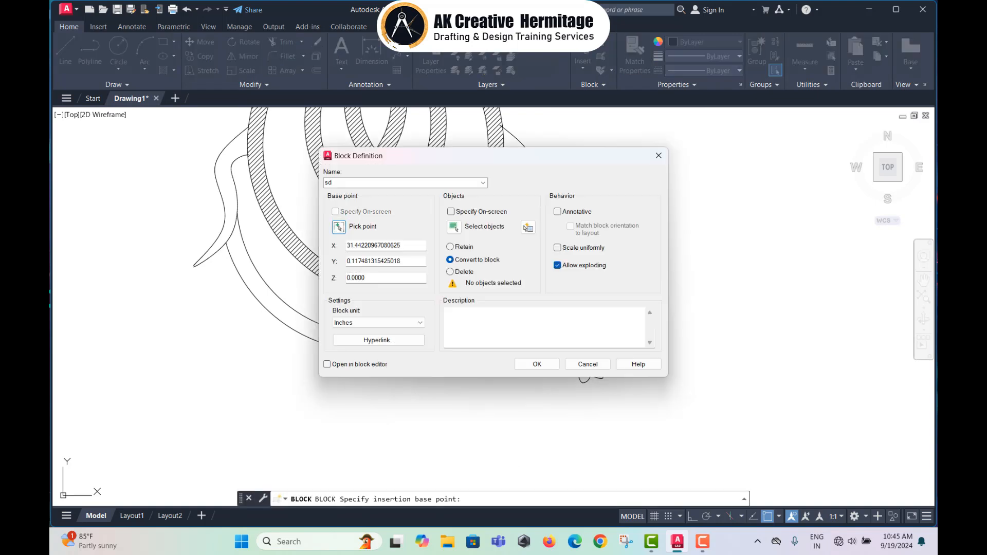
Step: Define the spare lotus outside the pendant as a block, with its base point picked at the flower
key("Return")
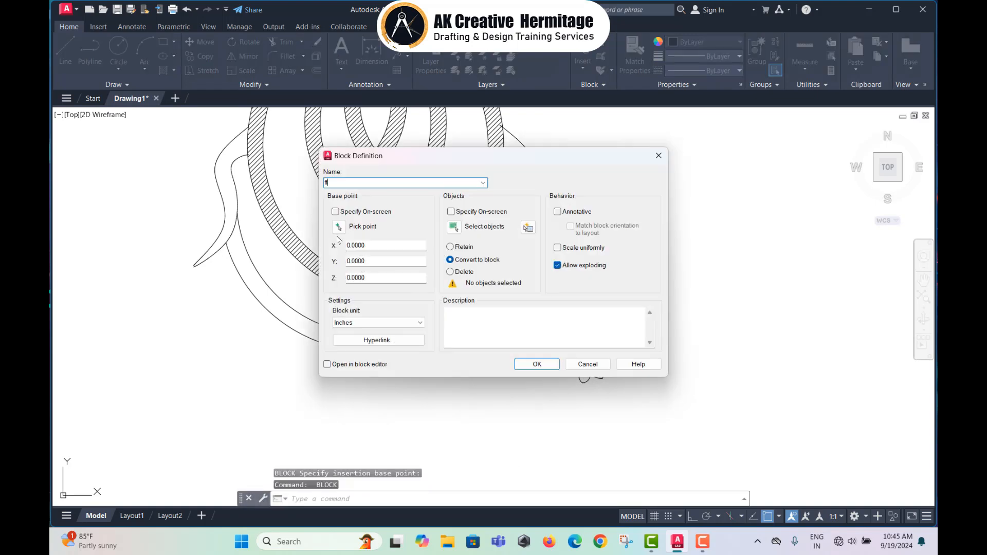
left_click(338, 227)
left_click(585, 372)
left_click(454, 227)
left_click(633, 333)
left_click(548, 403)
left_click(537, 365)
Step: Copy the lotus block to three positions up the right side between the middle and outer hatched bands
type("co")
key("space")
left_click(587, 370)
key("space")
left_click(578, 376)
scroll(425, 232, "up", 2)
middle_click_drag(436, 235, 410, 273)
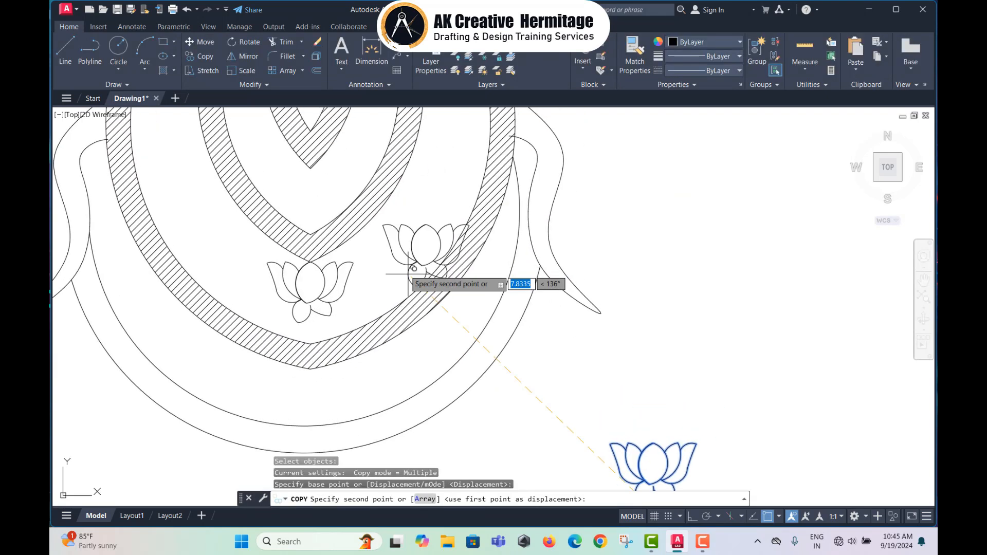
middle_click_drag(445, 183, 415, 287)
left_click(414, 286)
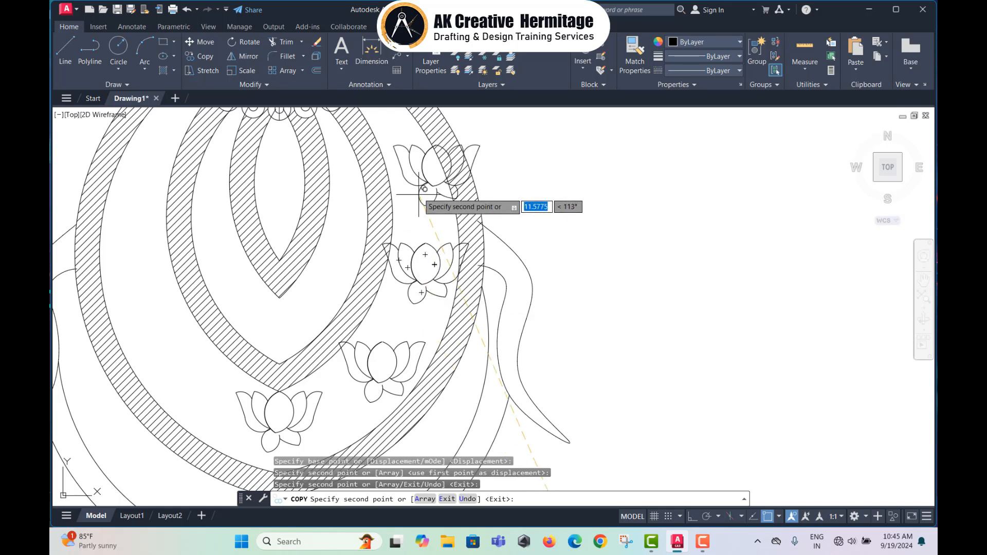
middle_click_drag(427, 188, 404, 249)
Step: Scale the two upper right-hand lotus blocks down to about half size so they fit between the hatched bands
type("sc")
key("Return")
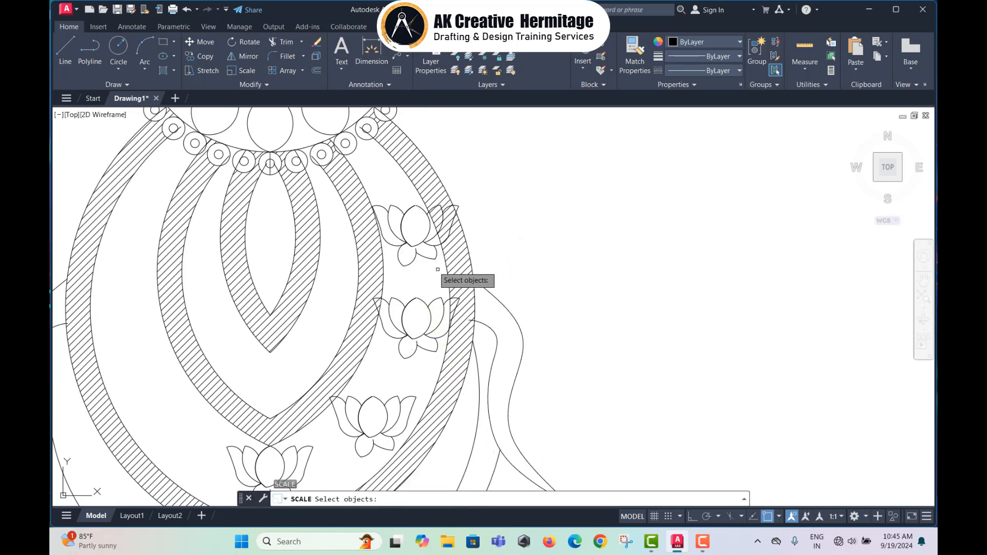
key("Return")
left_click(411, 232)
left_click(420, 253)
left_click(431, 296)
left_click(414, 325)
key("Return")
left_click(413, 321)
left_click(413, 341)
Step: Scale the lowest right-hand lotus block down slightly so it fits between the bands
middle_click_drag(413, 341, 476, 262)
left_click(462, 312)
left_click(437, 344)
key("Return")
left_click(433, 346)
left_click(461, 317)
scroll(591, 308, "down", 3)
key("Return")
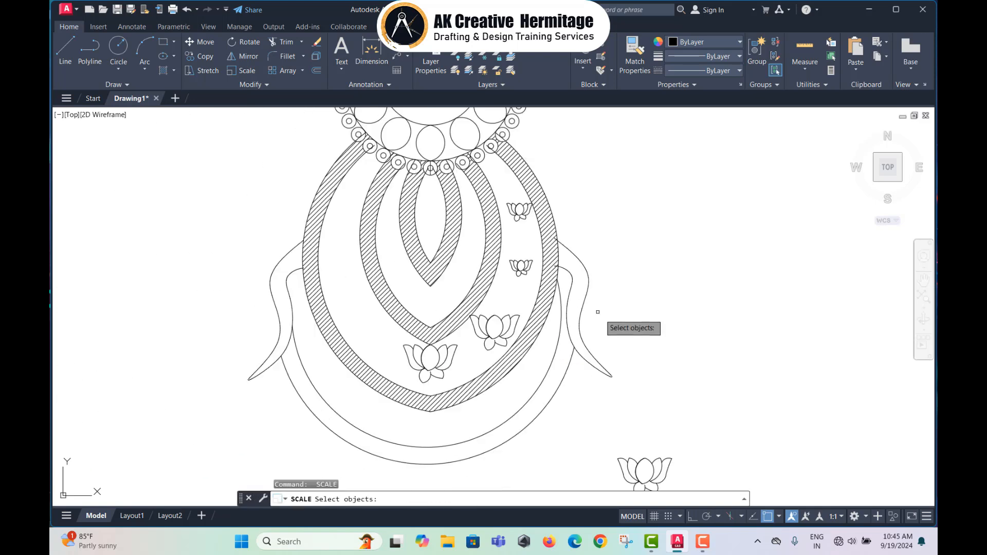
key("Escape")
key("Escape")
key("Escape")
Step: Mirror the three right-hand lotus blocks about the pendant's vertical centre line, keeping the originals
type("mi")
key("Return")
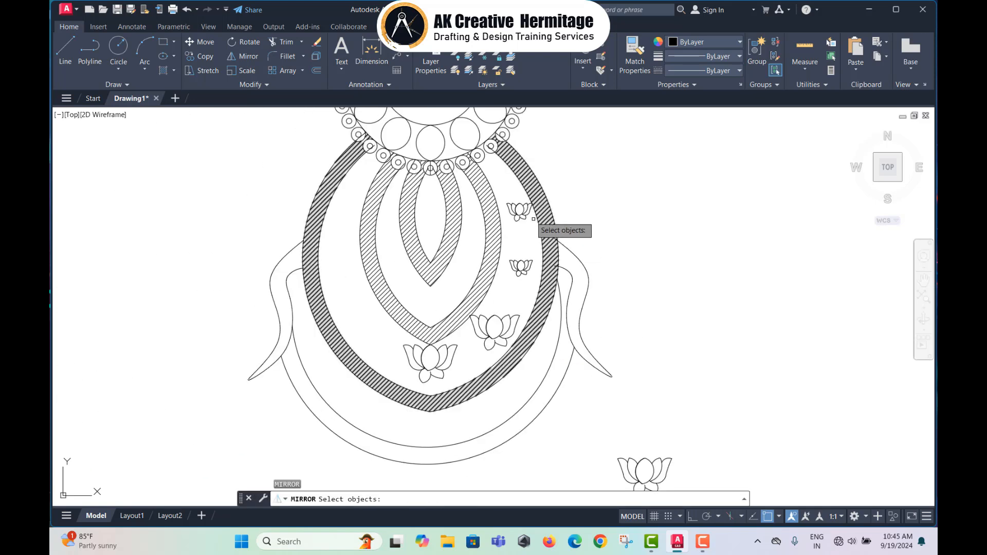
left_click(519, 211)
left_click(520, 264)
left_click(485, 343)
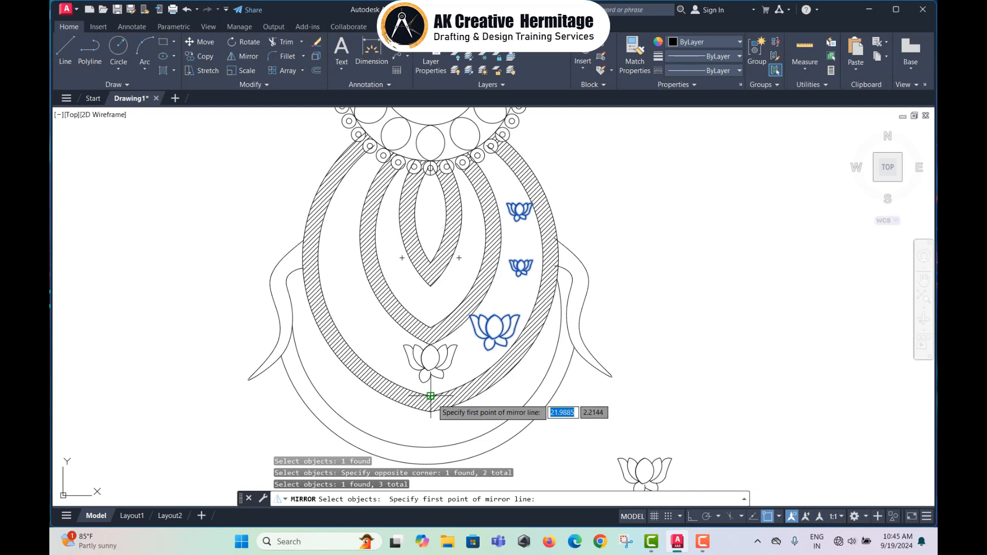
left_click(430, 396)
left_click(431, 169)
key("Return")
Step: Delete the spare lotus block lying outside the pendant
scroll(598, 278, "down", 4)
scroll(596, 309, "up", 2)
left_click(608, 341)
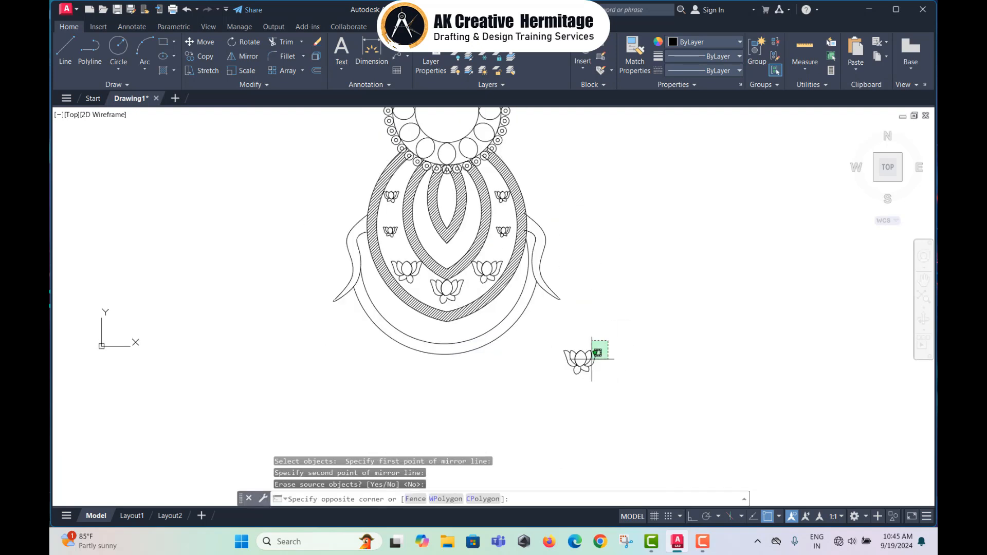
left_click(592, 358)
type("e")
key("Return")
key("Escape")
Step: Hatch both curved side tails of the pendant with a closely spaced horizontal-line pattern
type("h")
key("Return")
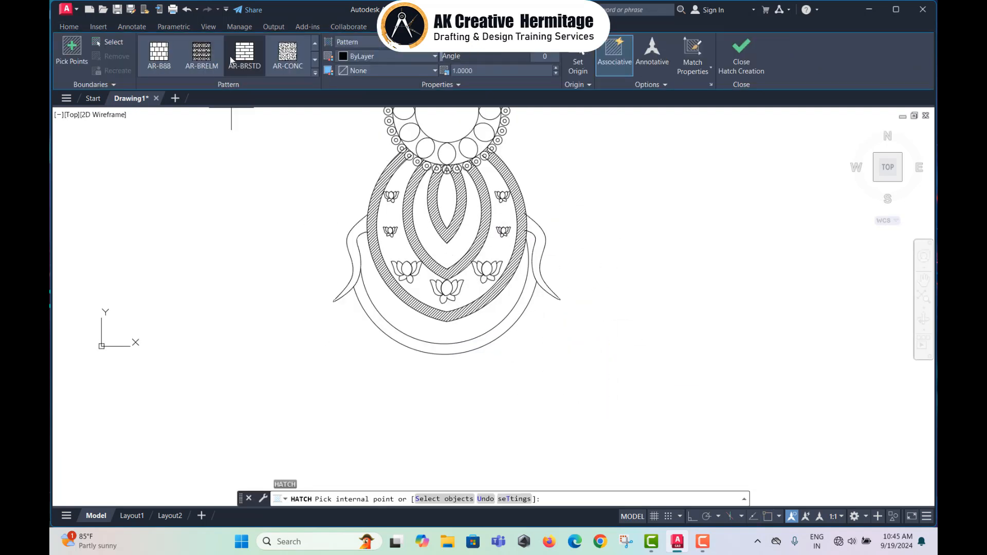
left_click(374, 240)
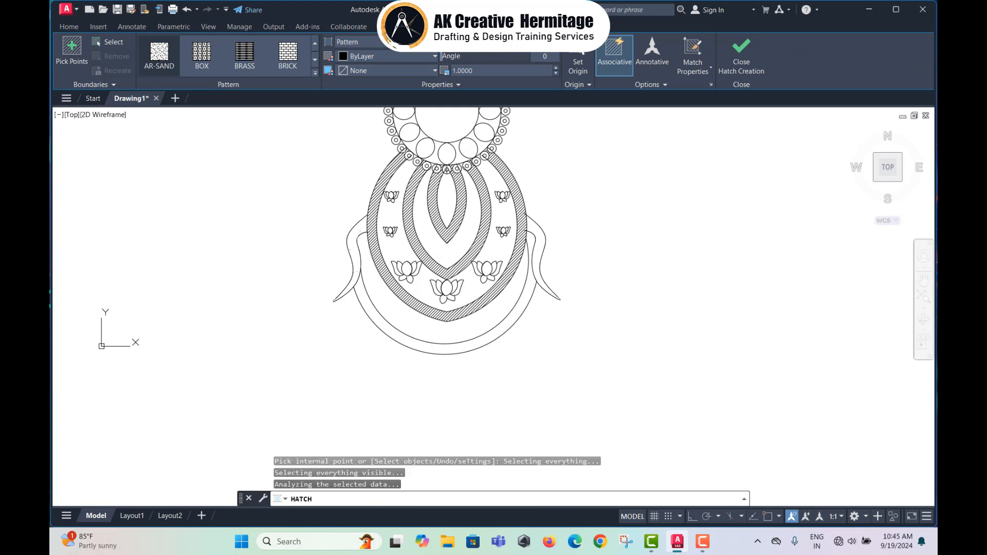
scroll(208, 54, "down", 2)
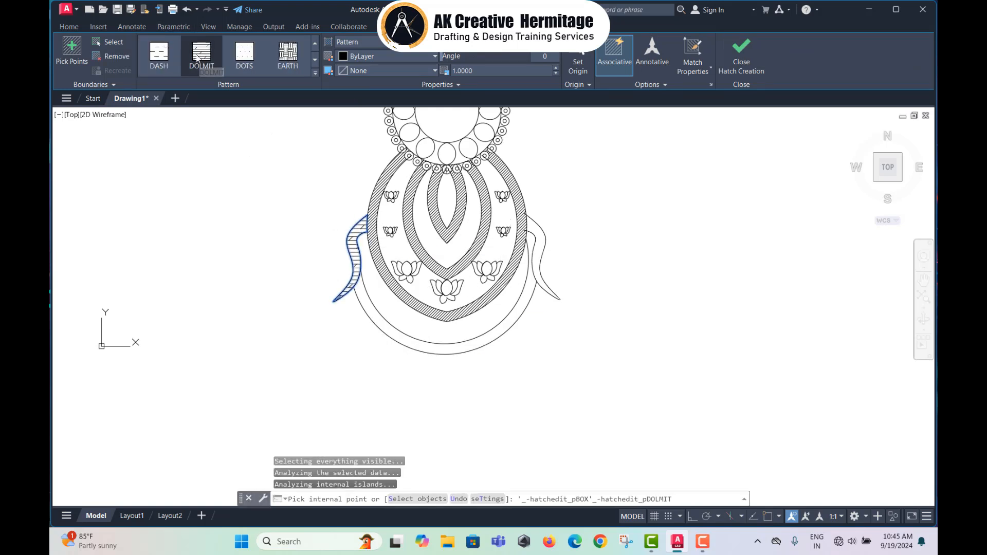
scroll(197, 57, "up", 1)
left_click(200, 54)
key("Escape")
key("Escape")
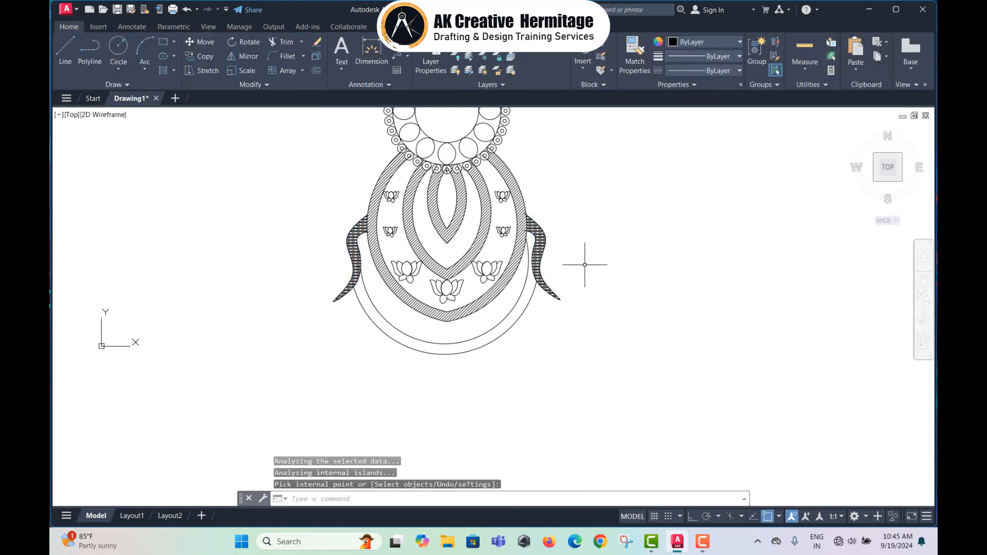
Step: Draw a small circle at the centre of the pendant's upper medallion
middle_click_drag(583, 262, 624, 353)
key("Return")
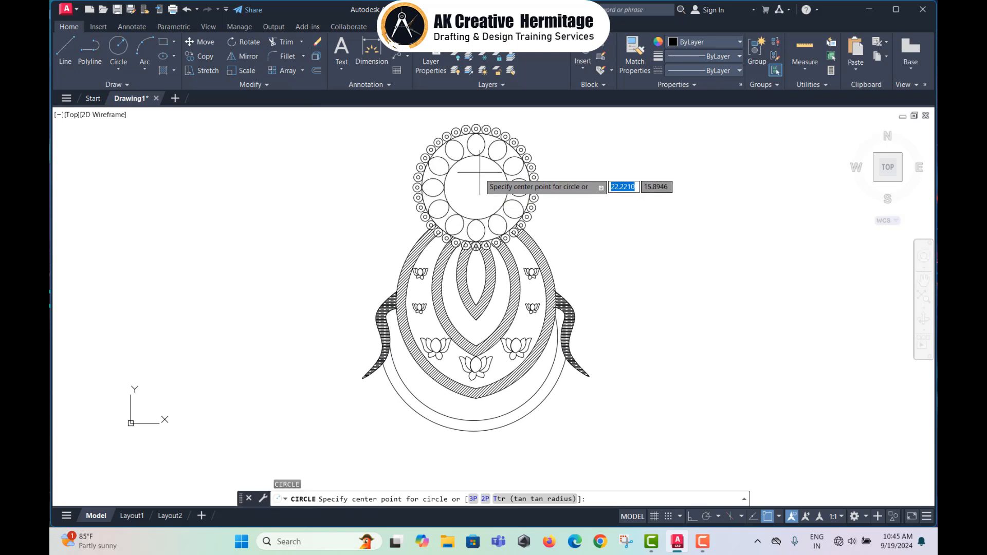
left_click(476, 187)
key("Return")
key("Escape")
key("Escape")
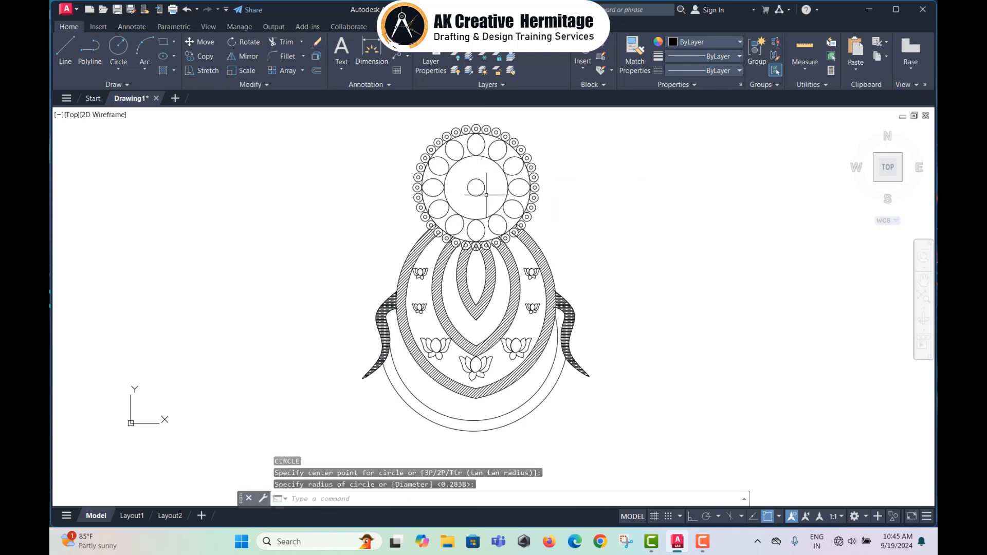
scroll(546, 238, "down", 2)
scroll(499, 232, "up", 2)
key("Escape")
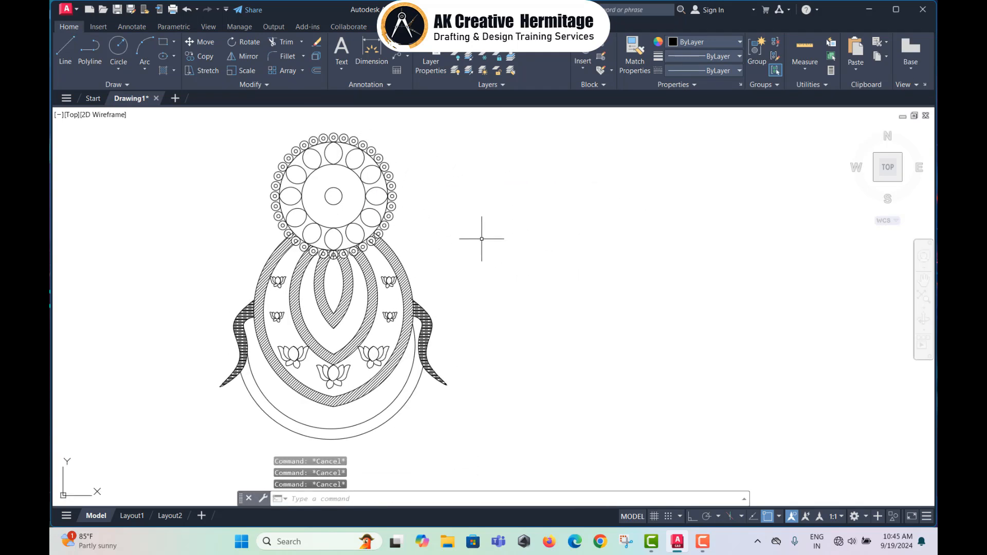
type("a")
key("Return")
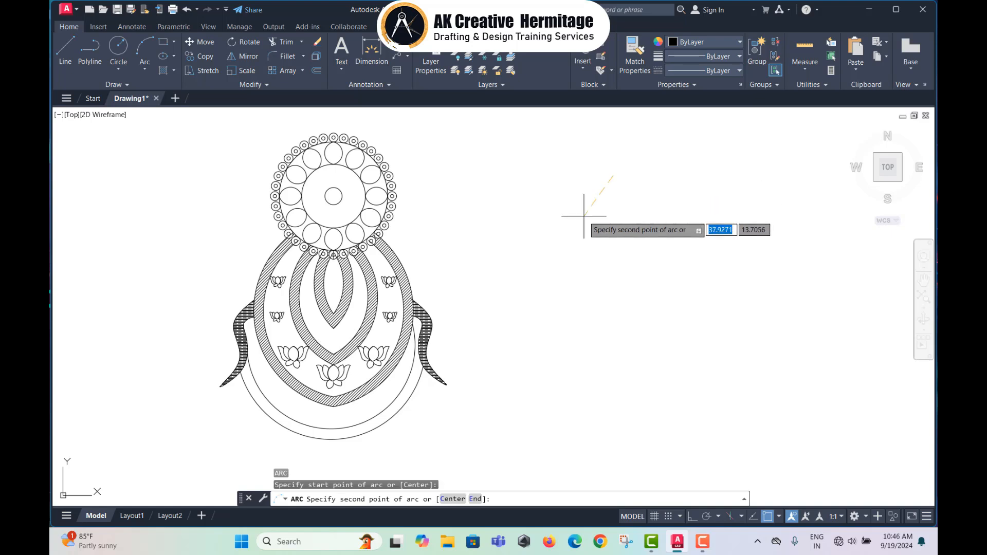
left_click(584, 215)
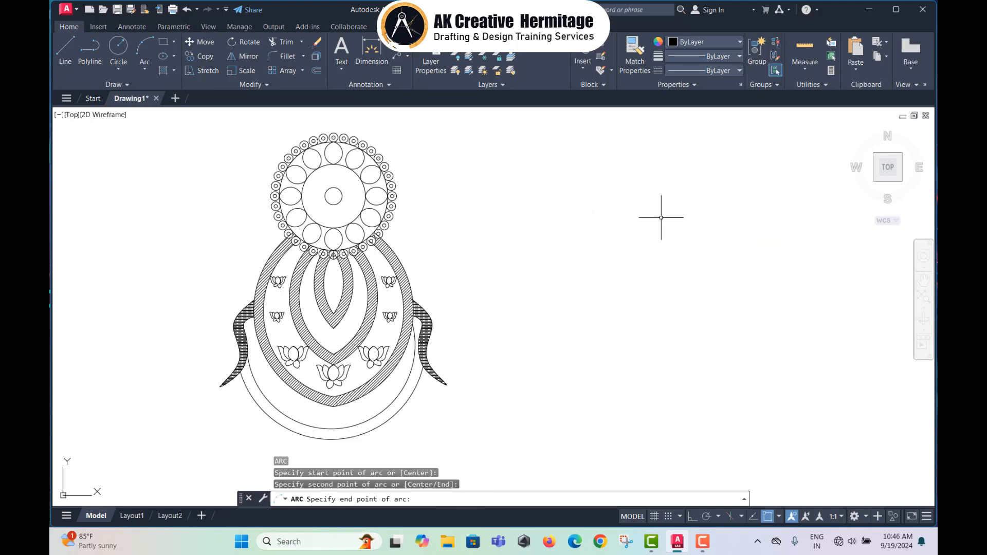
key("Escape")
Step: Draw a circle nearly as large as the upper medallion in the empty area to the right of the pendant
type("c")
key("Return")
left_click(595, 235)
left_click(627, 275)
Step: Offset the new circle inward three times at equal spacing to form concentric rings
type("o")
key("Return")
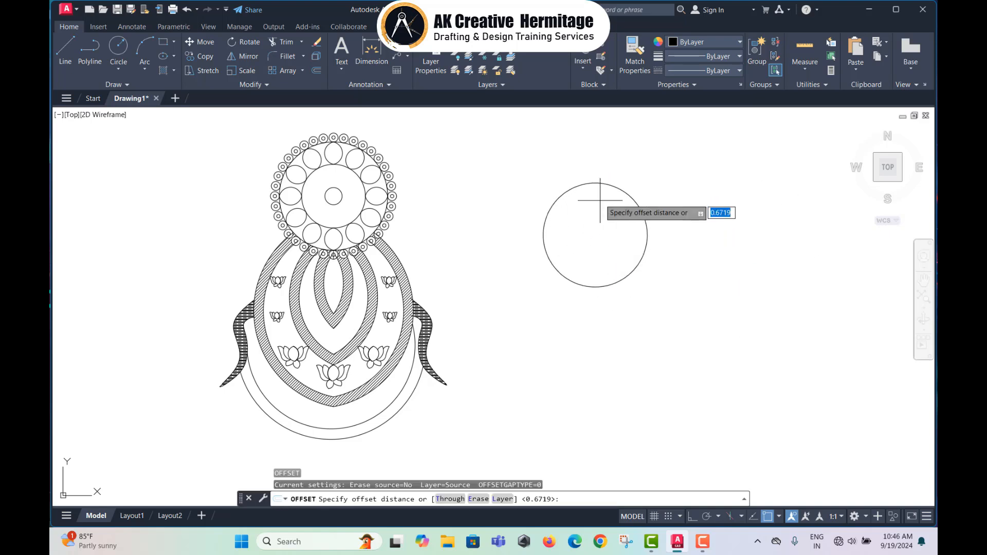
left_click(595, 182)
left_click(595, 184)
left_click(597, 192)
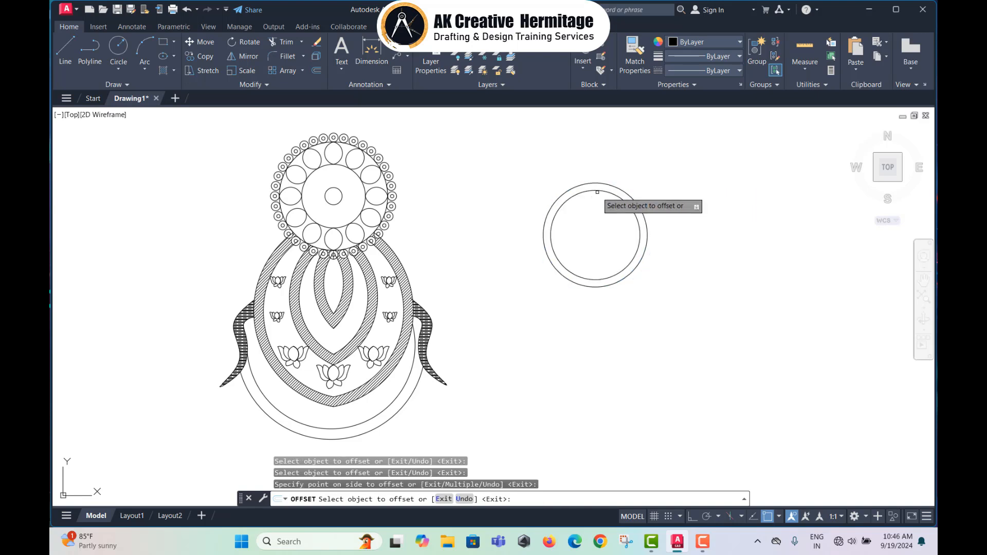
left_click(597, 201)
left_click(594, 236)
key("Escape")
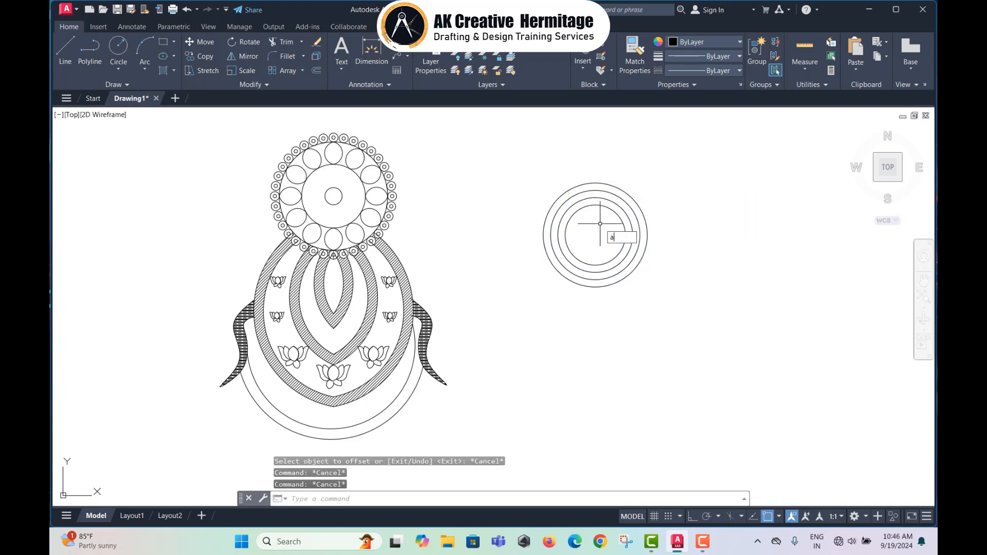
Step: Draw two arcs inside the innermost circle that meet at its centre and form a shape like a 3
type("a")
key("Return")
scroll(600, 224, "up", 4)
left_click(567, 220)
left_click(579, 204)
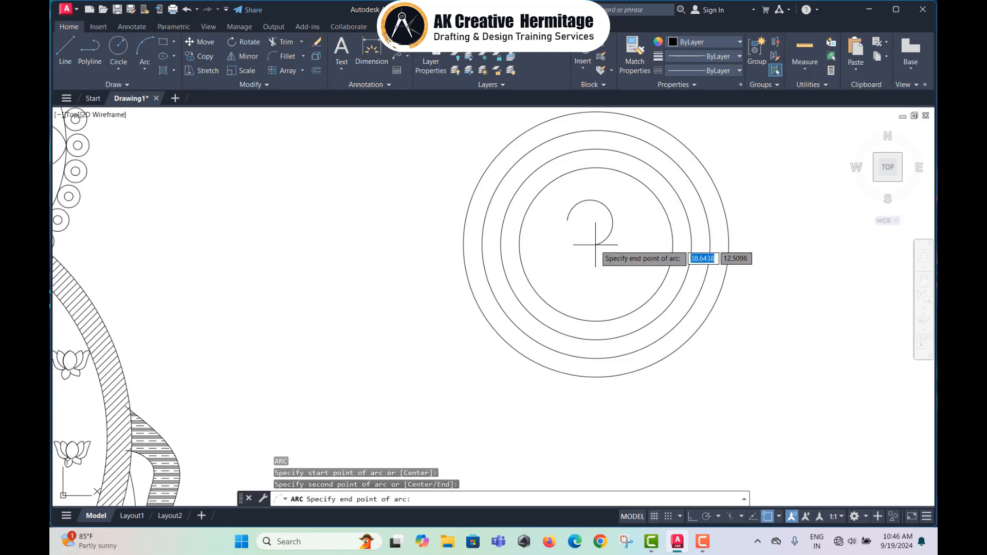
left_click(563, 268)
Step: Add a curved tail arc from the circles' centre toward the lower-right part of the innermost circle
key("Return")
left_click(595, 245)
left_click(624, 236)
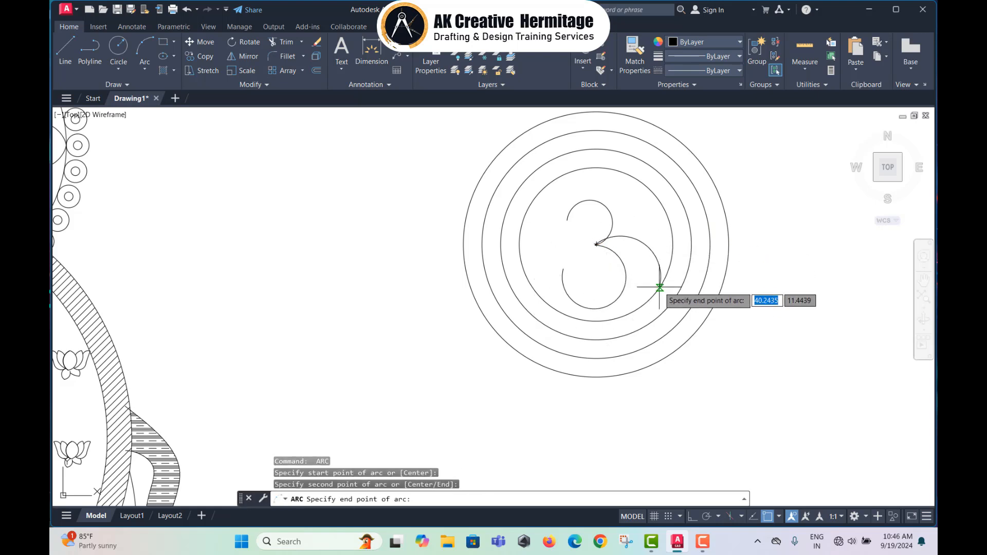
left_click(659, 289)
scroll(689, 231, "down", 3)
key("Return")
key("Escape")
key("Escape")
Step: Draw a small two-point circle spanning the gap between the two outermost circles at their top
type("c")
key("Return")
scroll(595, 177, "up", 4)
type("2p")
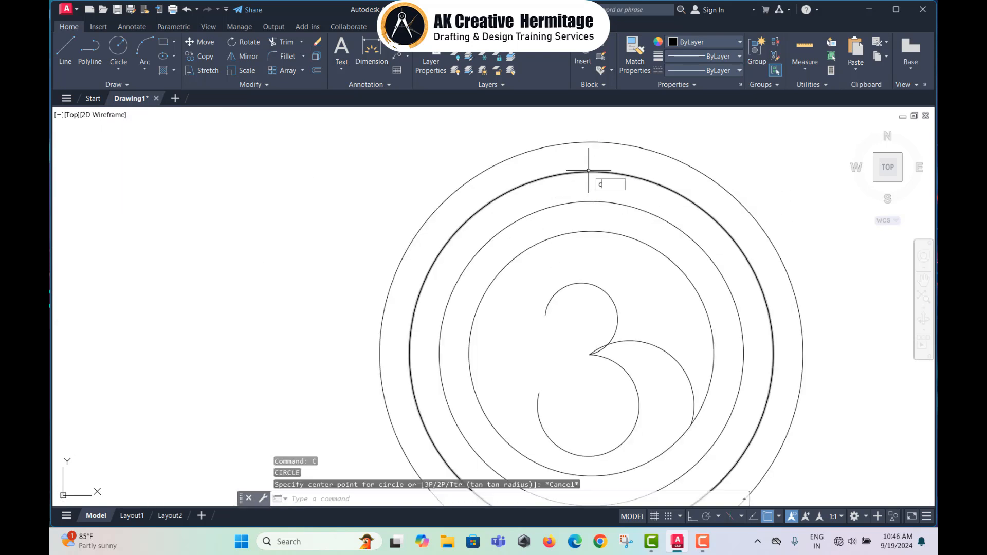
key("Return")
left_click(591, 171)
key("Escape")
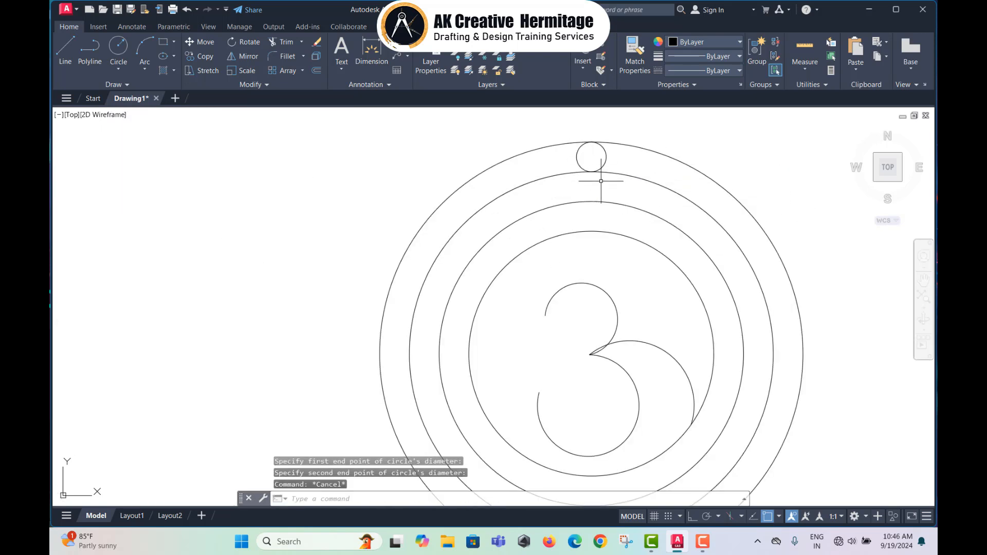
Step: Polar-array the small circle about the concentric circles' centre to fill the whole outer ring
type("ar")
key("Return")
scroll(591, 172, "down", 3)
left_click(591, 169)
key("Return")
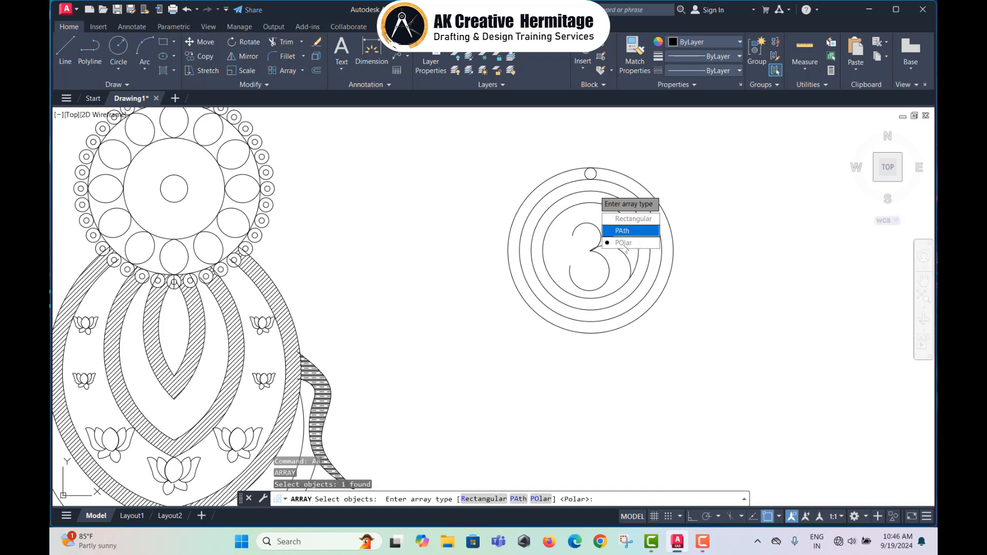
left_click(624, 244)
left_click(591, 250)
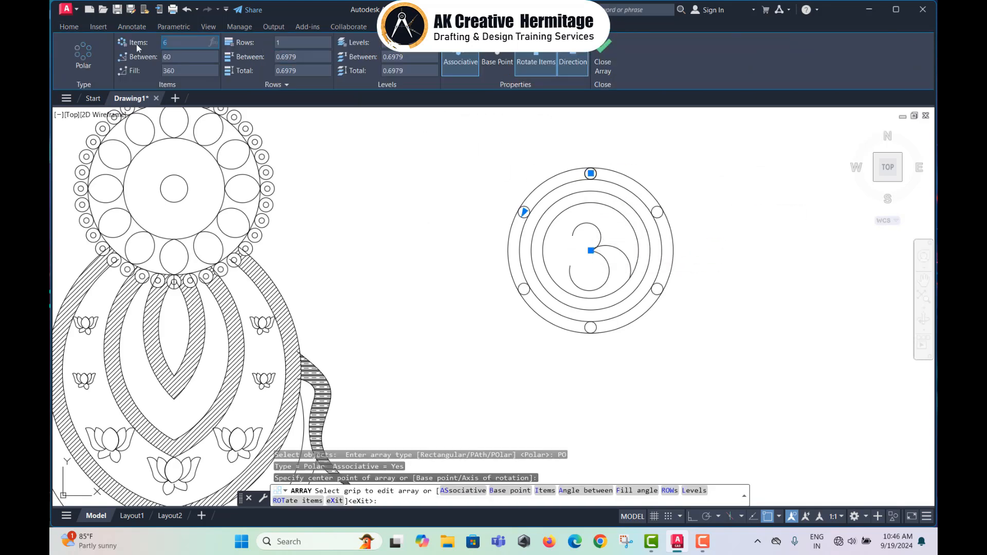
key("Return")
left_click(602, 61)
scroll(634, 212, "down", 4)
middle_click_drag(678, 208, 532, 212)
scroll(509, 180, "up", 3)
key("Escape")
key("Escape")
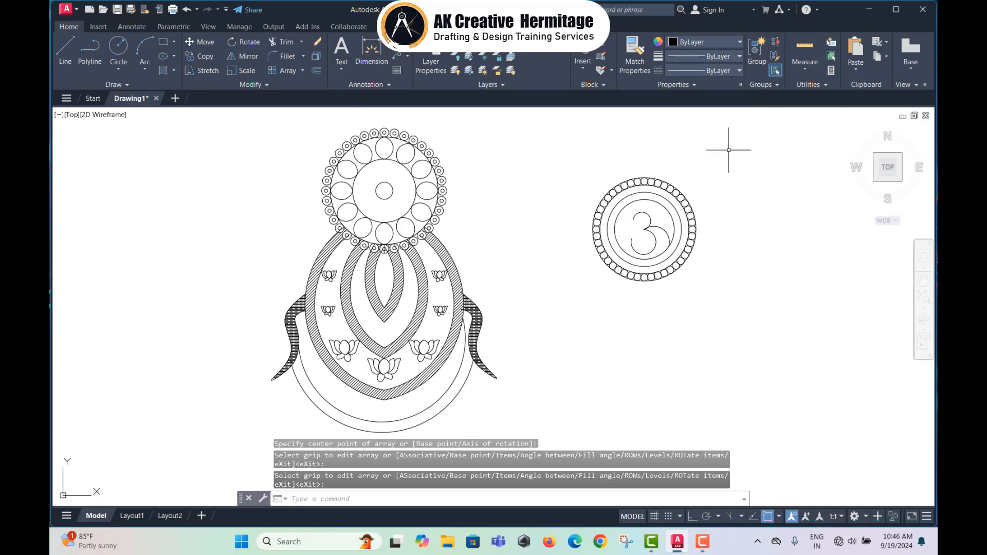
type("dli")
key("Return")
key("Escape")
Step: Add radius dimensions to two circles in the pendant's round top
type("dra")
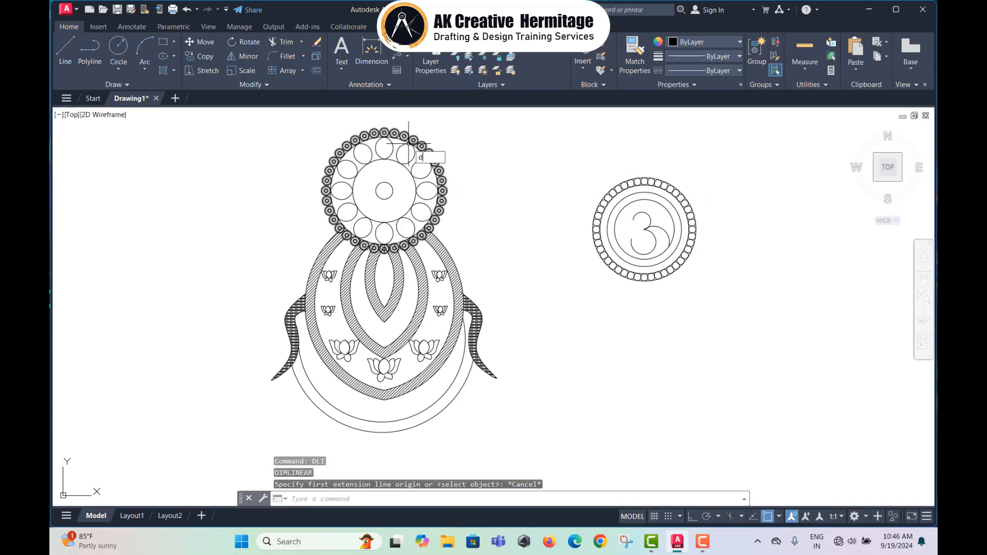
key("Return")
scroll(409, 143, "up", 2)
left_click(407, 141)
left_click(457, 126)
scroll(497, 162, "up", 4)
middle_click_drag(455, 171, 519, 186)
key("Return")
left_click(378, 244)
left_click(467, 228)
Step: Dimension the radii of one medium ring circle and the small centre circle in the pendant's round top
key("Return")
left_click(428, 265)
left_click(550, 281)
middle_click_drag(527, 324, 550, 228)
key("Return")
left_click(297, 259)
left_click(552, 269)
scroll(559, 282, "down", 4)
middle_click_drag(563, 326, 569, 211)
key("Escape")
Step: Add a vertical linear dimension from the bottom of the pendant's beaded ring to the lowest point of the outer crescent arc
type("dli")
key("Return")
left_click(446, 250)
middle_click_drag(443, 393, 488, 282)
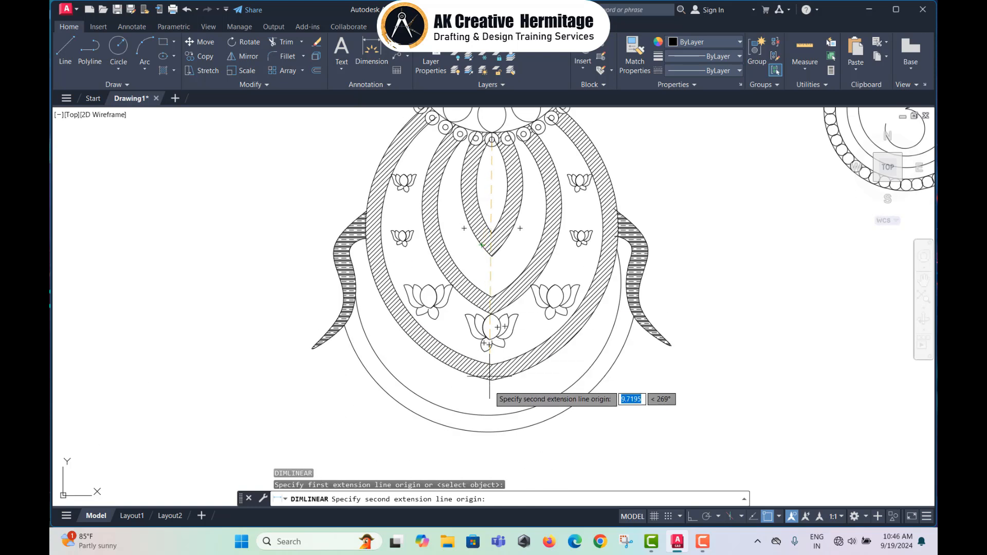
left_click(488, 431)
left_click(697, 339)
Step: Add a horizontal linear dimension across the full width of the outer hatched band, placed below the pendant
key("Return")
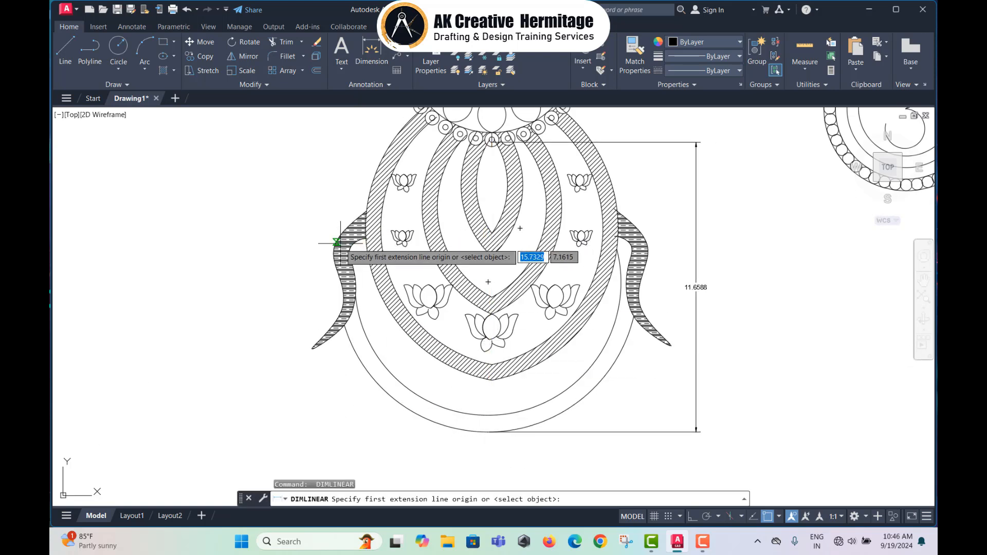
left_click(369, 200)
left_click(617, 211)
middle_click_drag(564, 426, 586, 329)
left_click(574, 364)
Step: Add an aligned dimension across the thickness of the outer hatched band near the pendant's lower-right side
middle_click_drag(717, 358, 676, 433)
scroll(471, 425, "up", 2)
key("Return")
key("Escape")
type("dal")
key("Return")
scroll(578, 296, "up", 2)
left_click(564, 272)
left_click(535, 245)
left_click(532, 215)
Step: Add an aligned dimension across the gap between the two large crescent arcs at the pendant's lower right
key("Return")
left_click(615, 346)
left_click(652, 371)
left_click(659, 394)
scroll(623, 363, "down", 3)
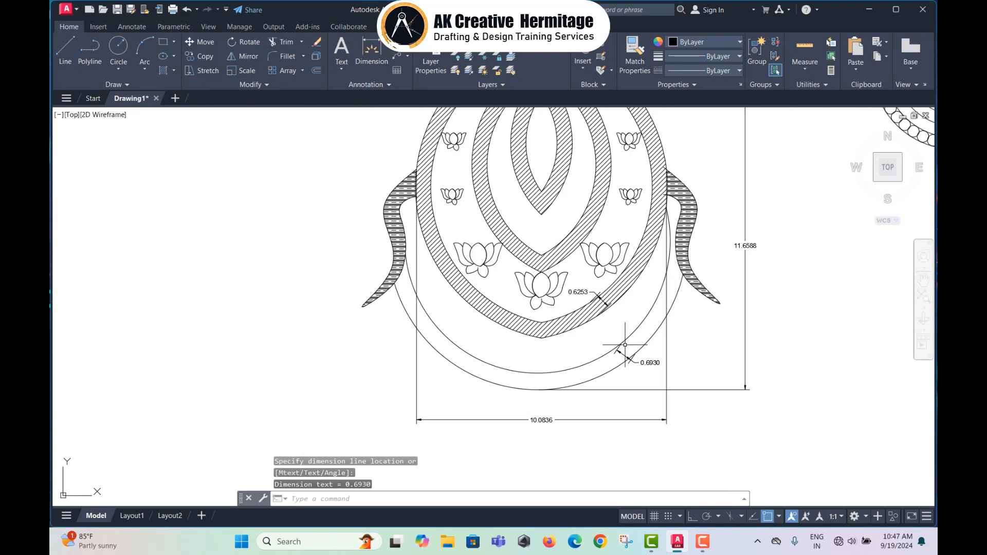
Step: Add a third aligned dimension across another narrow part of the pendant
key("Return")
scroll(560, 231, "up", 3)
left_click(607, 223)
left_click(535, 187)
left_click(576, 193)
Step: Dimension the radius of the medallion's innermost circle, placing the text outside its upper-left edge
scroll(577, 193, "down", 3)
scroll(579, 224, "up", 5)
key("Return")
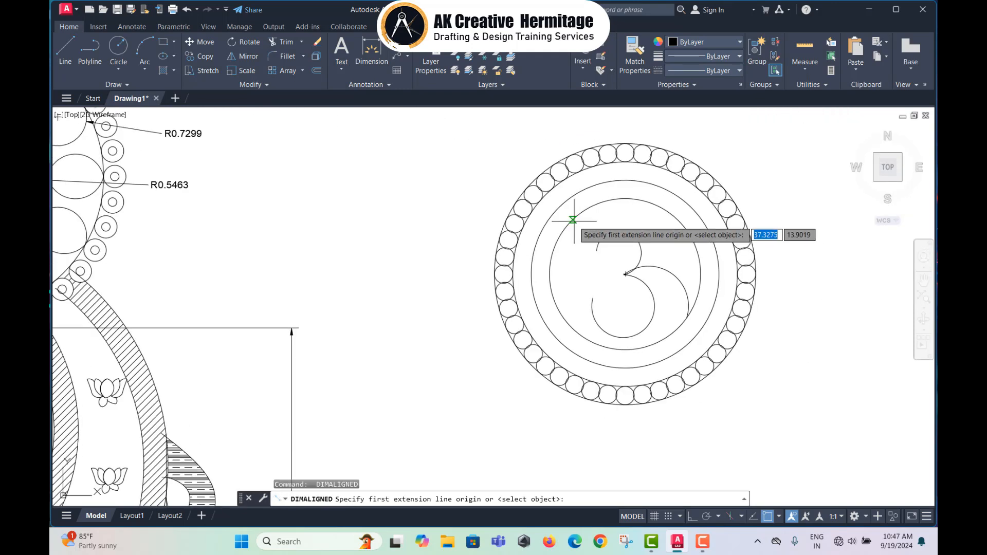
key("Escape")
type("dra")
key("Return")
left_click(574, 221)
left_click(481, 167)
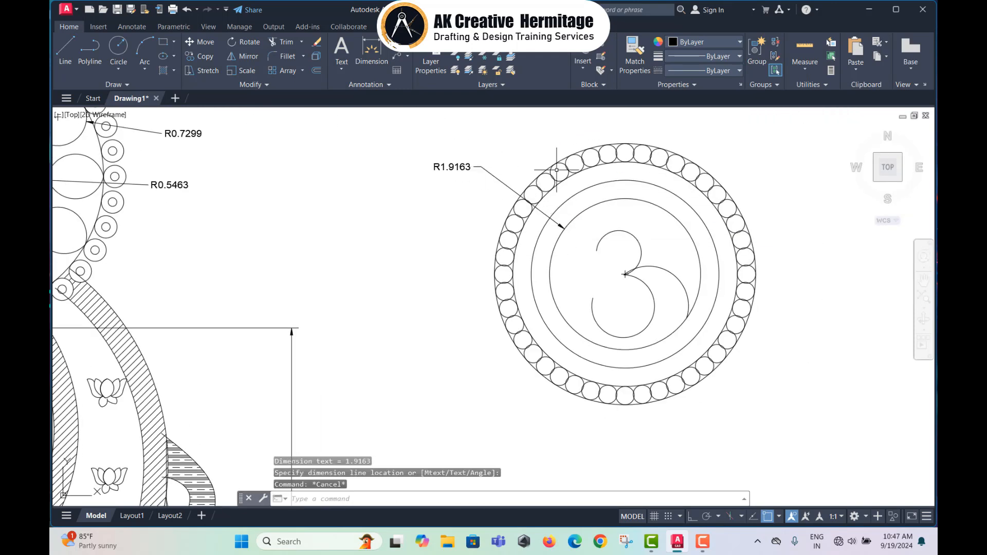
Step: Dimension the radius of one small circle in the medallion's arrayed border
key("Return")
left_click(546, 171)
left_click(520, 137)
key("Return")
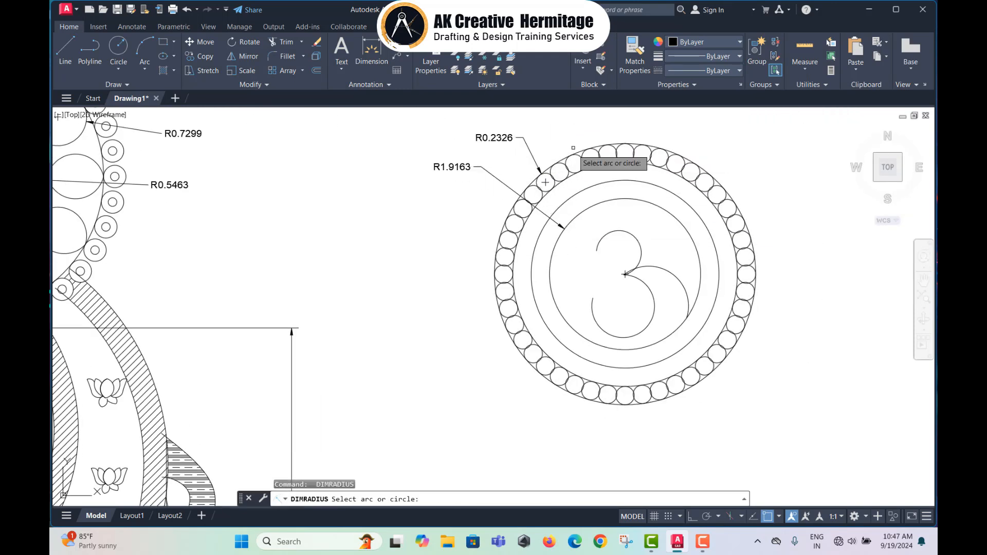